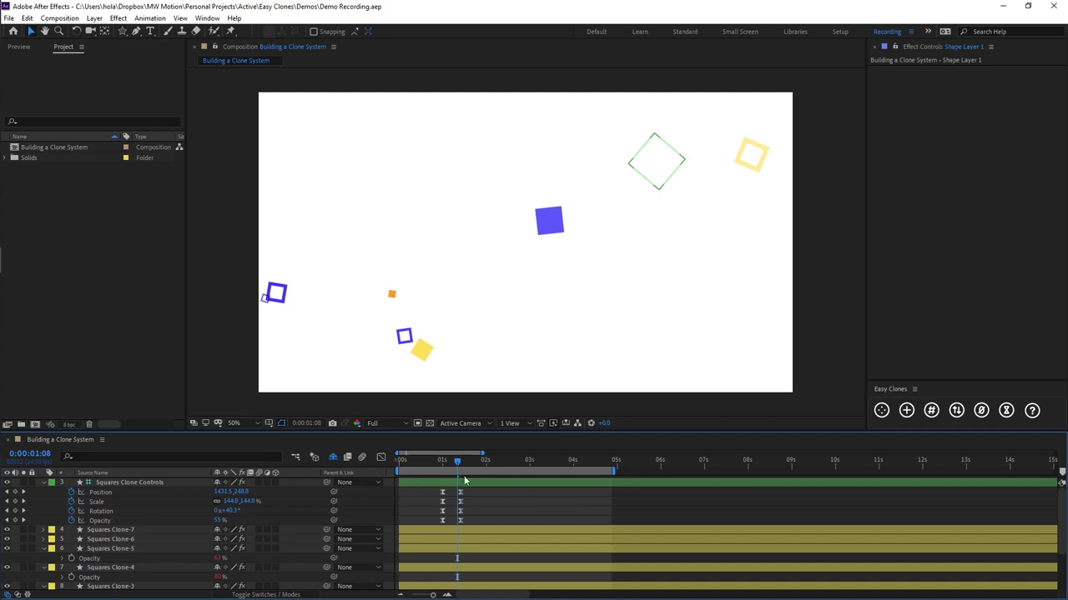
- Preview the existing clone animation from near its start
{"action": "left_click_drag", "start_coordinate": [457, 461], "coordinate": [406, 464]}
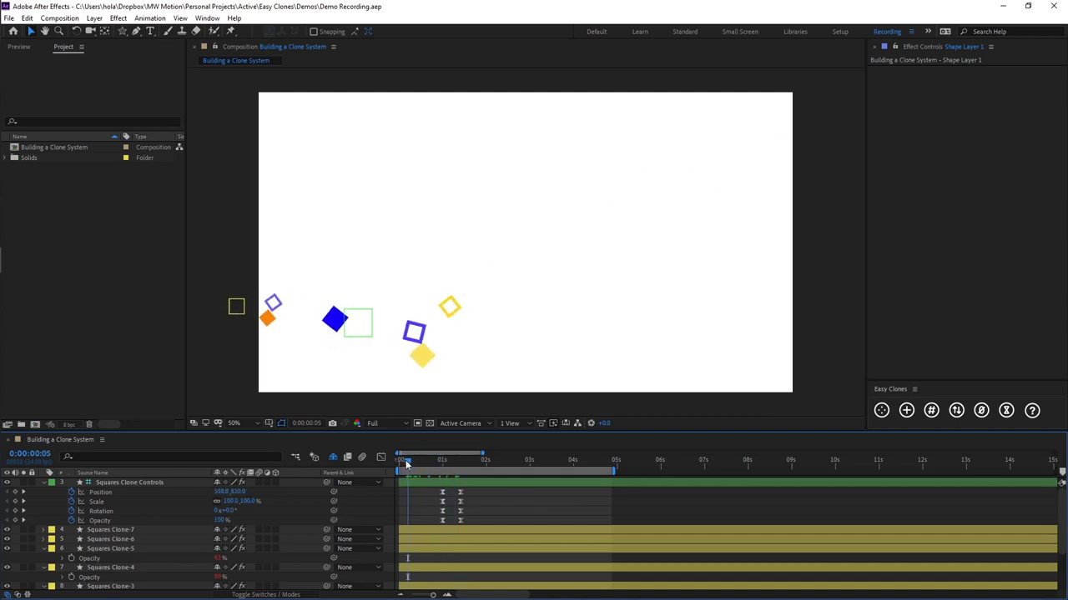
{"action": "key", "text": "space"}
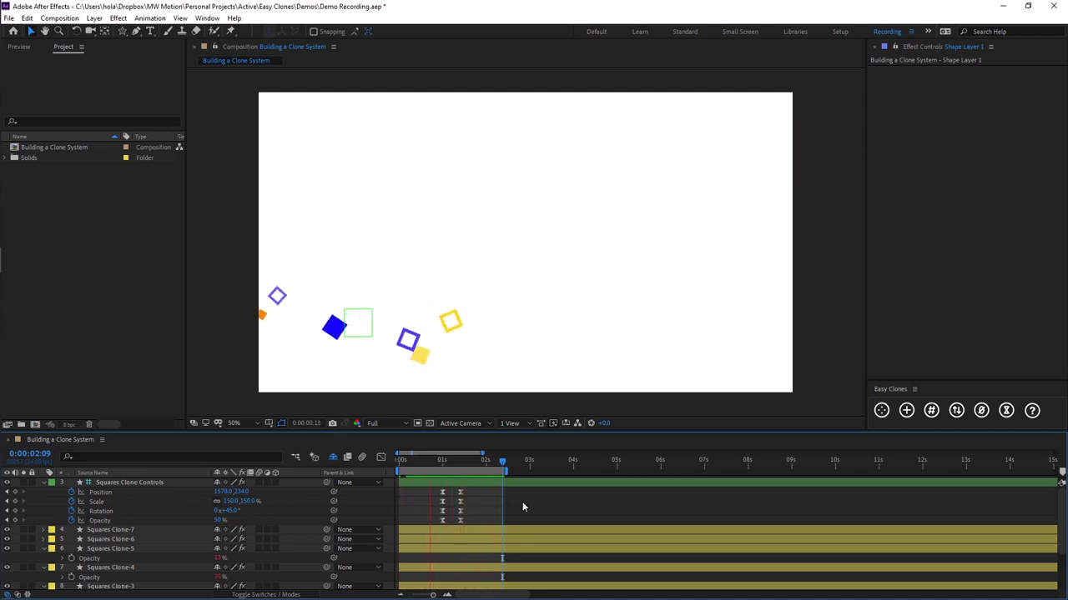
{"action": "key", "text": "space"}
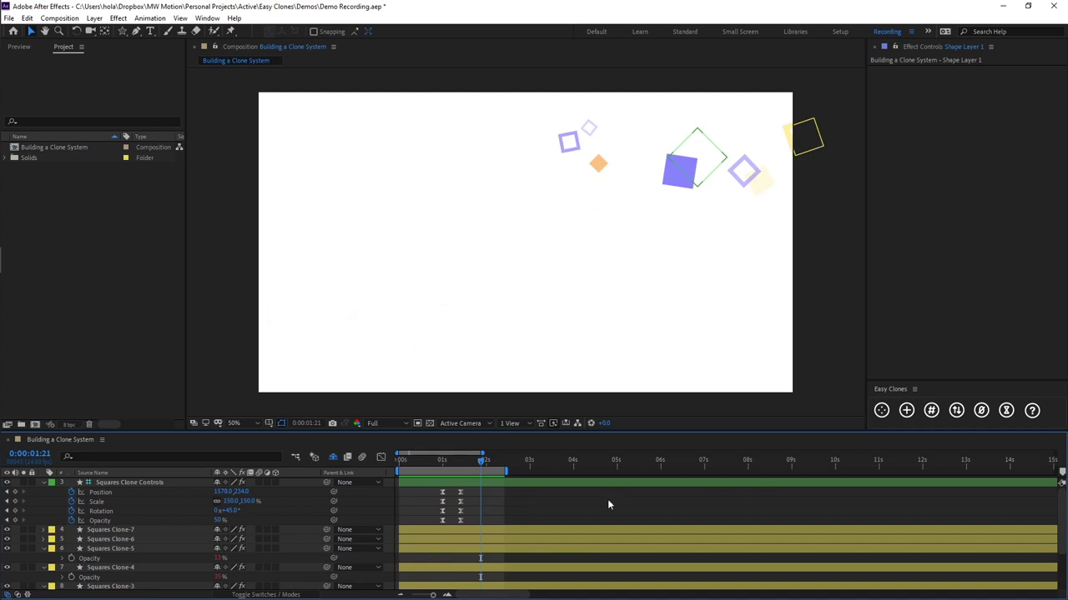
- Make Shape Layer 1 and 2 visible, select both, and send them to Easy Clones' Add Clones
{"action": "scroll", "coordinate": [336, 463], "scroll_direction": "up", "scroll_amount": 1}
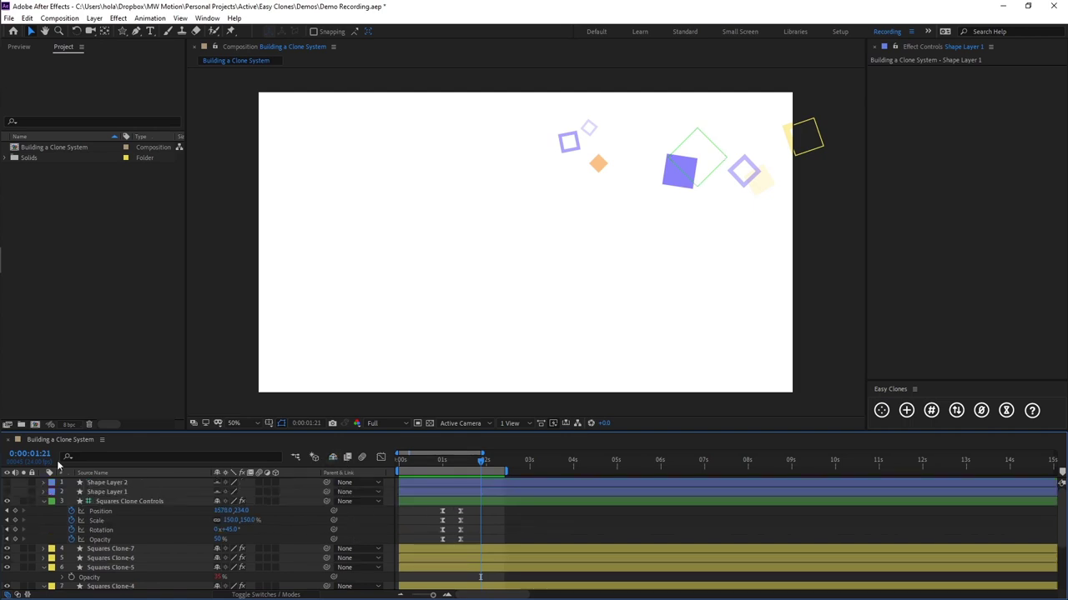
{"action": "left_click_drag", "start_coordinate": [7, 482], "coordinate": [7, 493]}
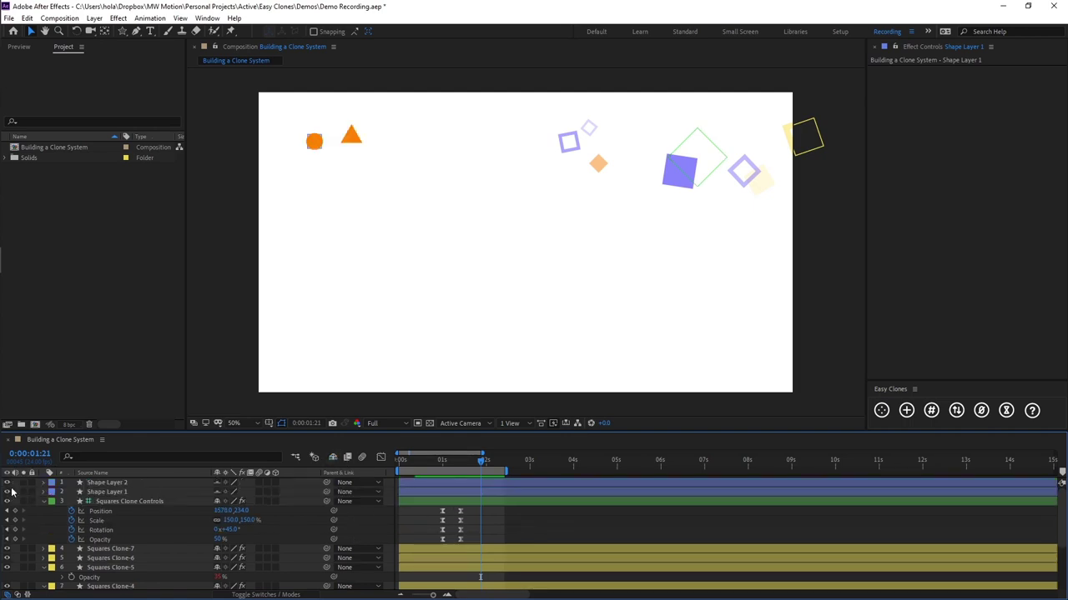
{"action": "left_click", "coordinate": [106, 492]}
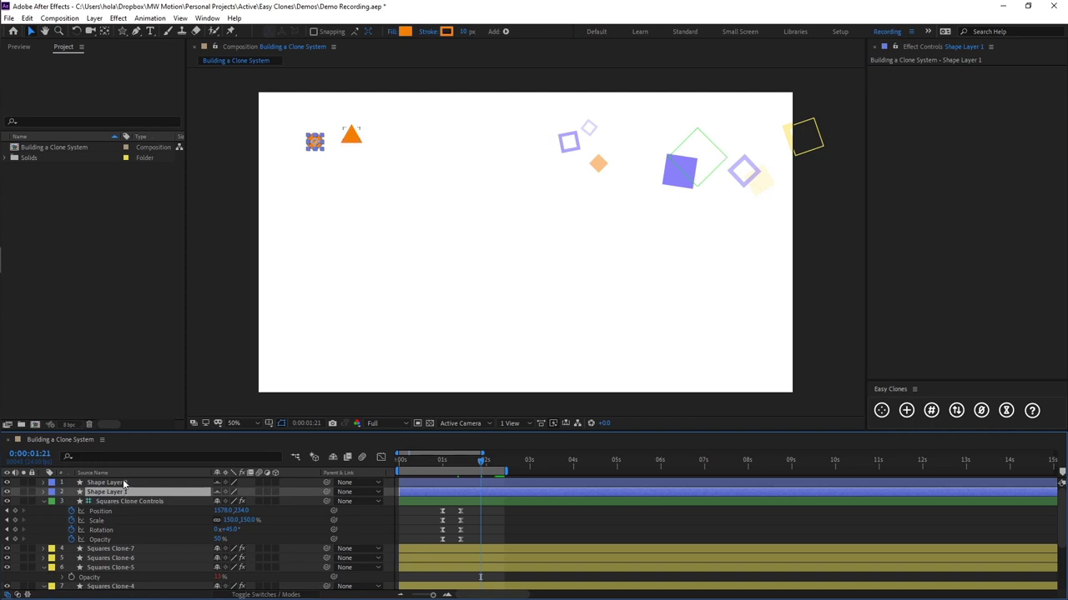
{"action": "left_click", "coordinate": [108, 483], "text": "shift"}
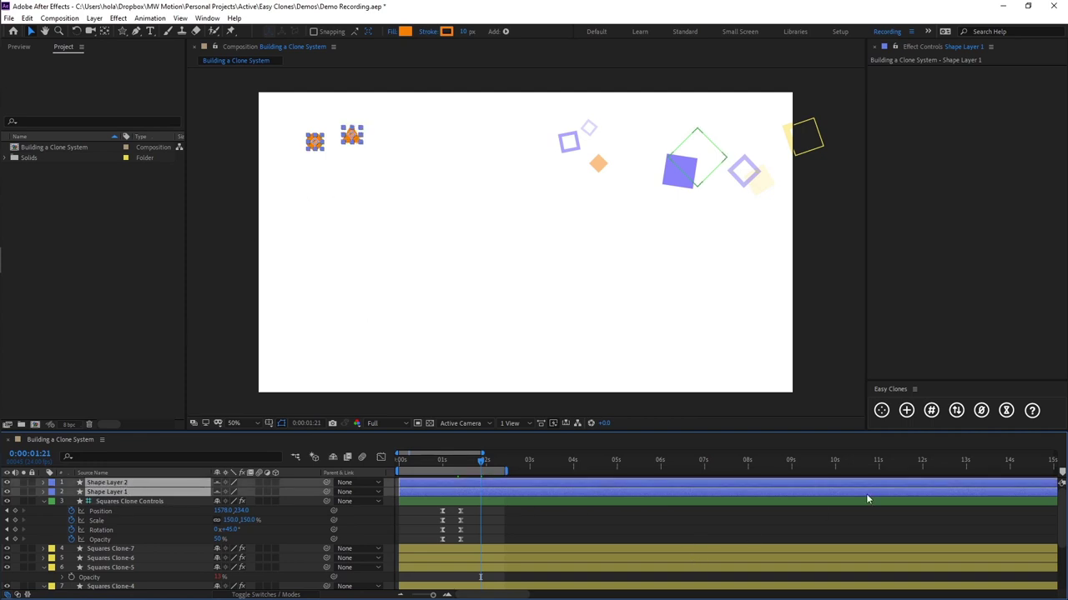
{"action": "left_click", "coordinate": [906, 410]}
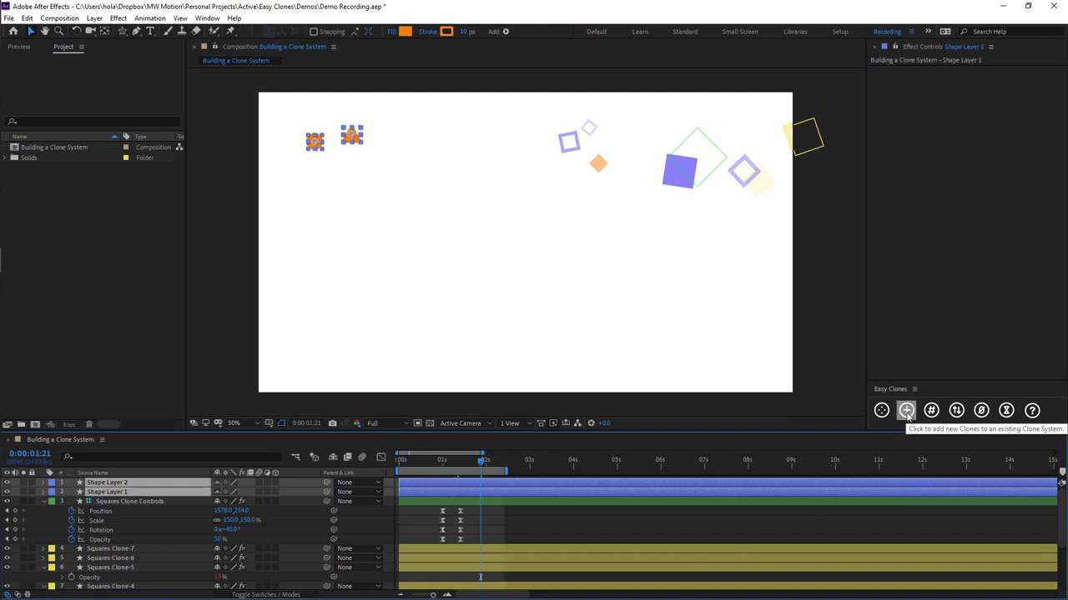
{"action": "left_click", "coordinate": [906, 411]}
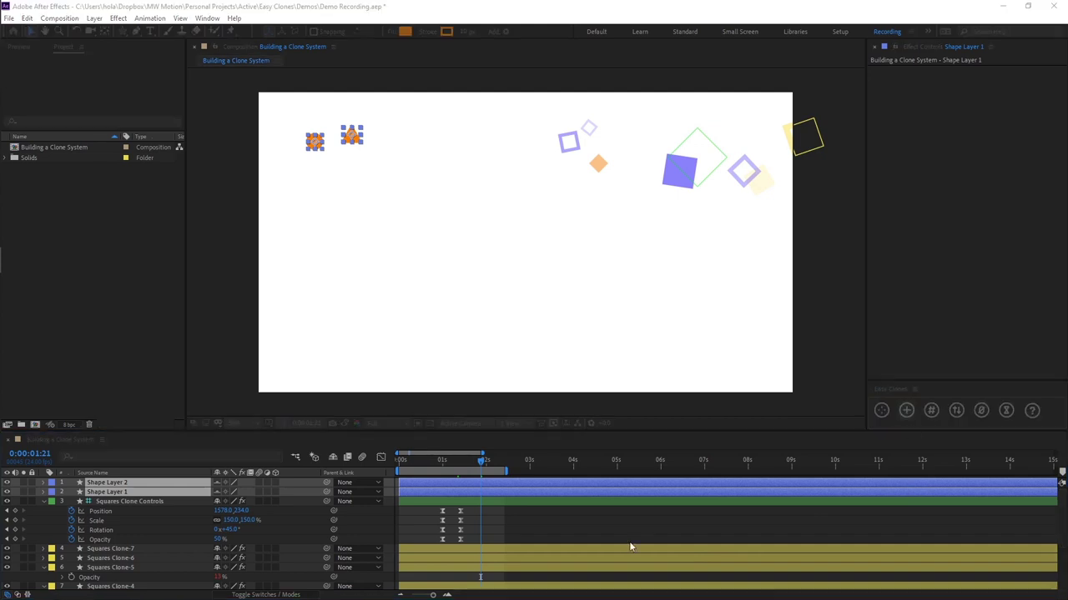
- Pick Squares as the clone system, enable Centre to Control?, and confirm
{"action": "left_click_drag", "start_coordinate": [354, 271], "coordinate": [348, 262]}
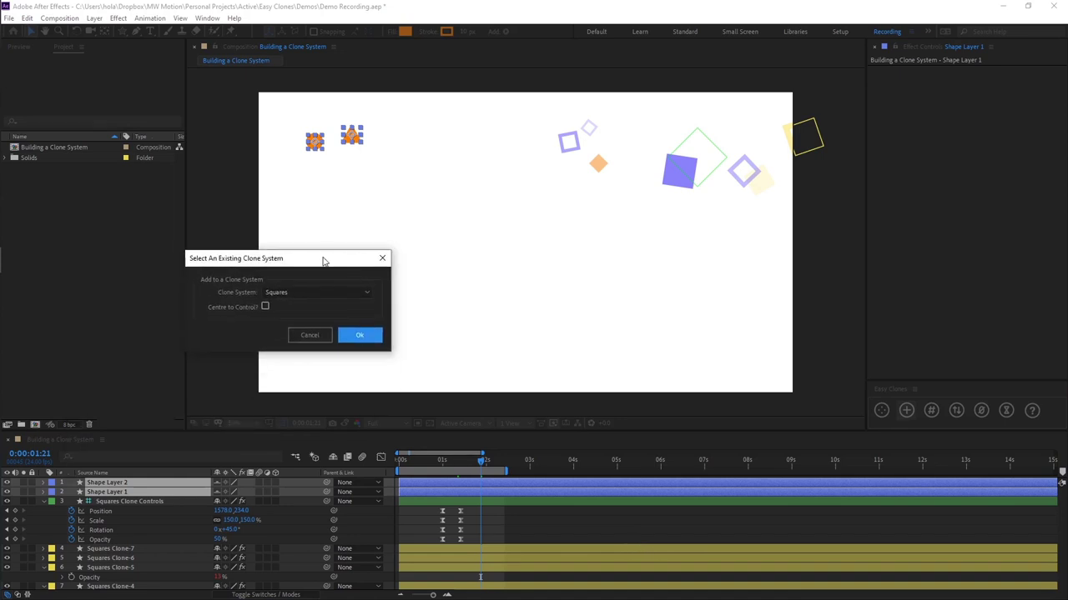
{"action": "mouse_move", "coordinate": [325, 260]}
{"action": "left_mouse_down"}
{"action": "mouse_move", "coordinate": [306, 223]}
{"action": "mouse_move", "coordinate": [283, 227]}
{"action": "left_mouse_up"}
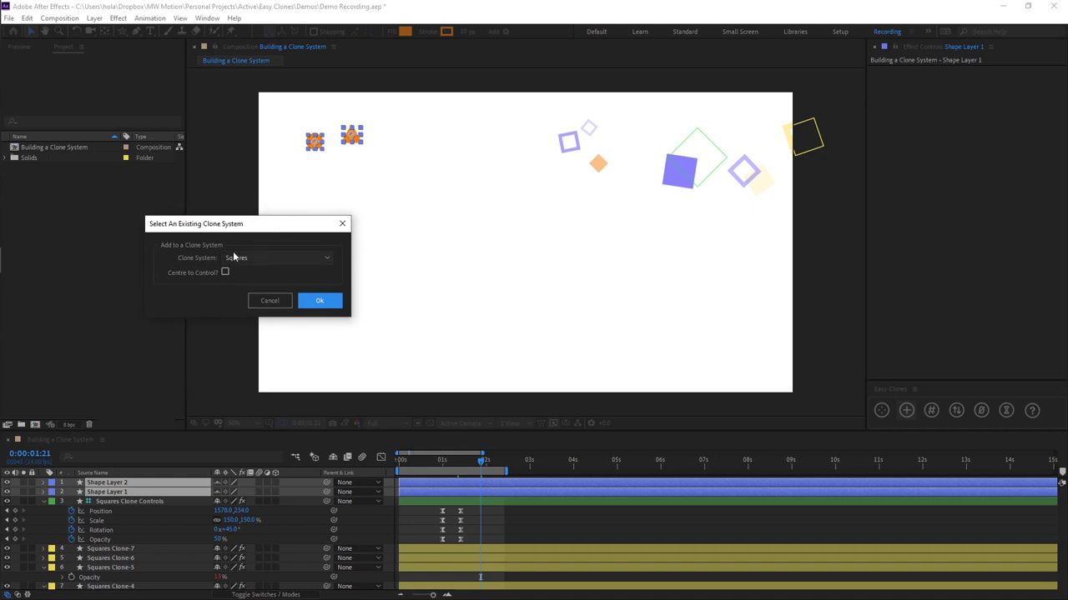
{"action": "left_click", "coordinate": [304, 262]}
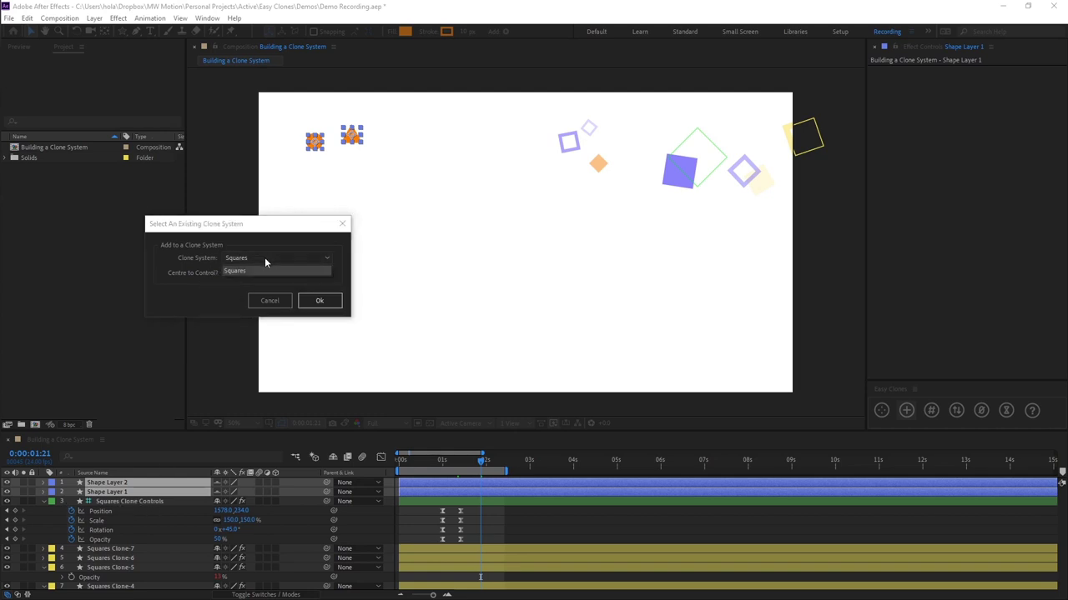
{"action": "left_click", "coordinate": [215, 301]}
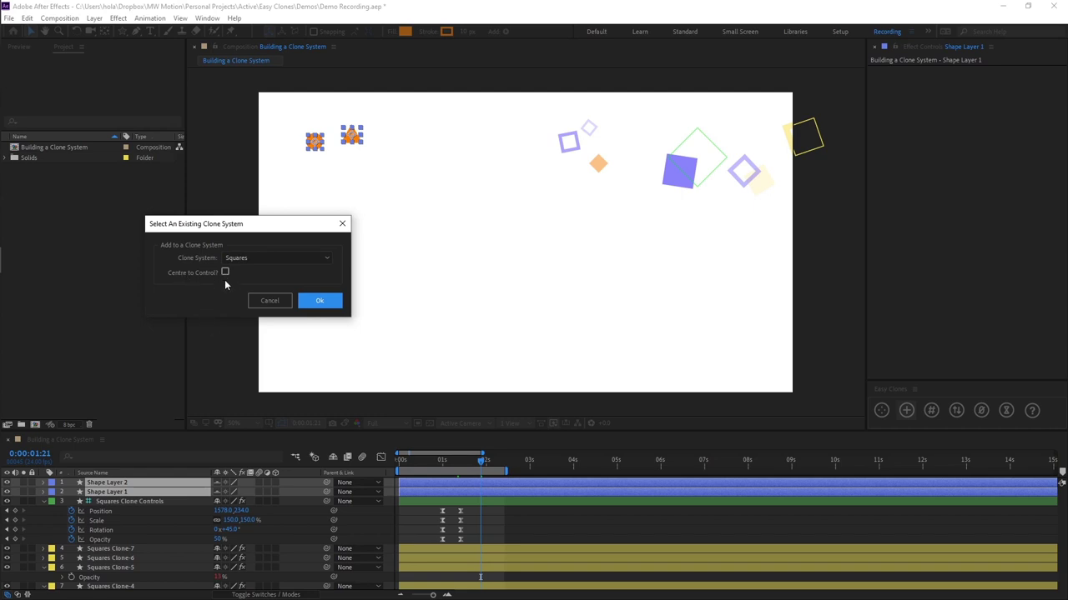
{"action": "left_click", "coordinate": [226, 273]}
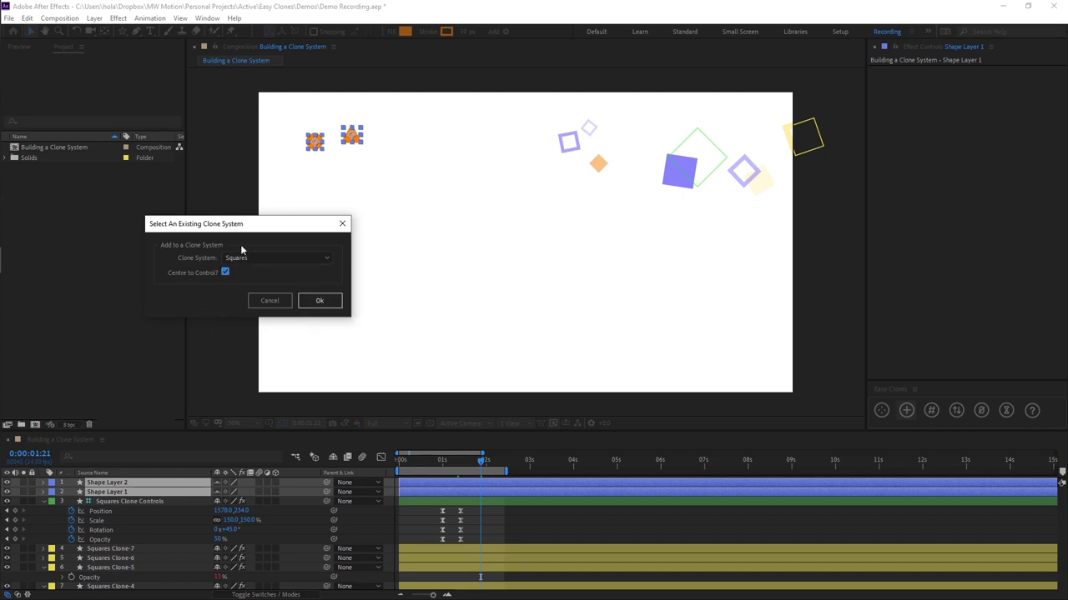
{"action": "left_click", "coordinate": [316, 302]}
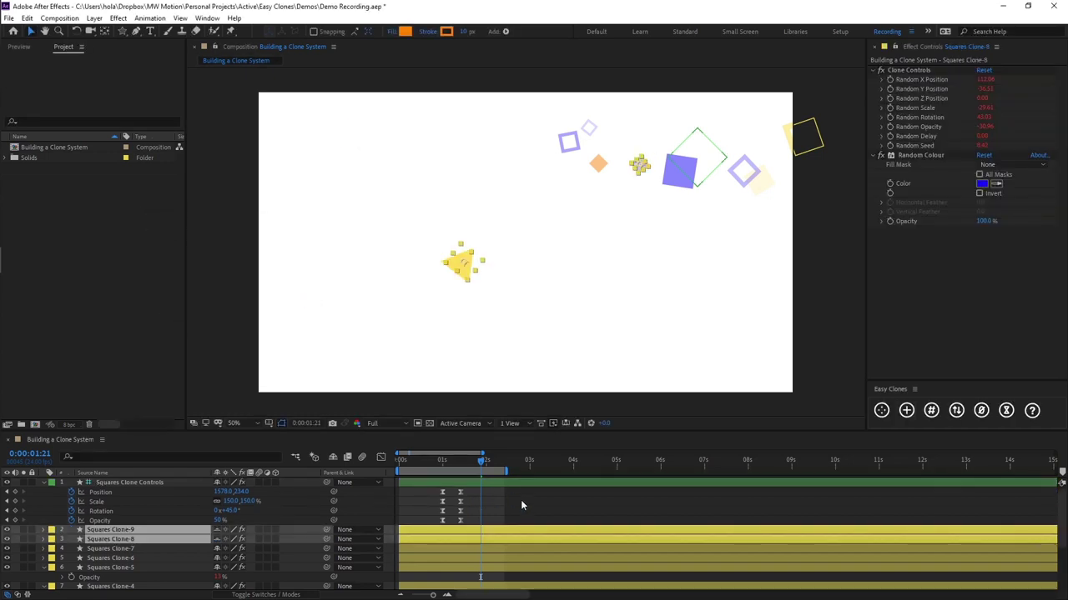
{"action": "left_click", "coordinate": [522, 502]}
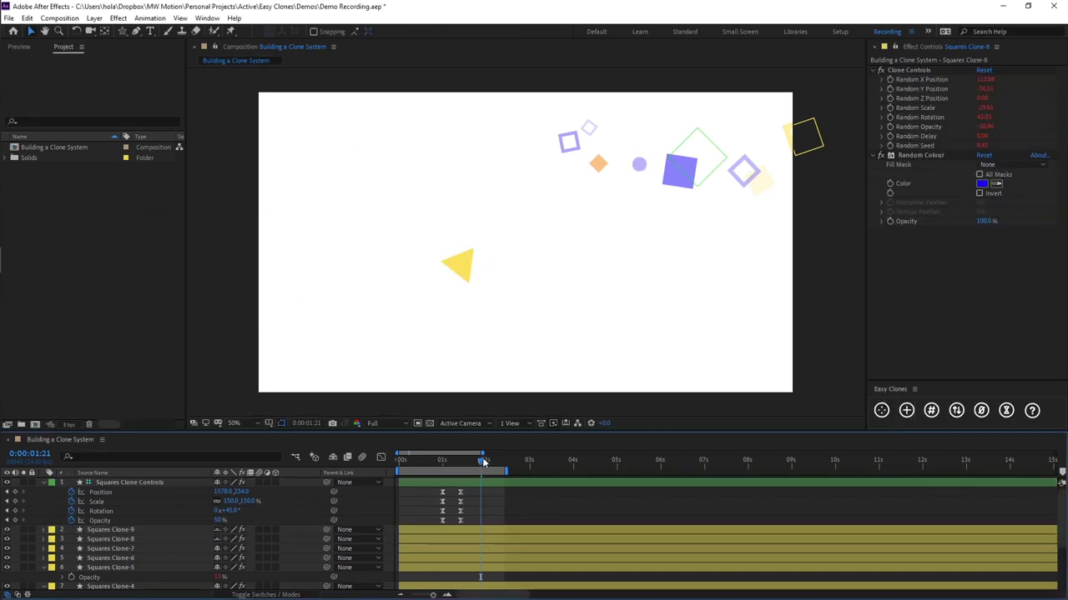
{"action": "left_click_drag", "start_coordinate": [482, 461], "coordinate": [424, 461]}
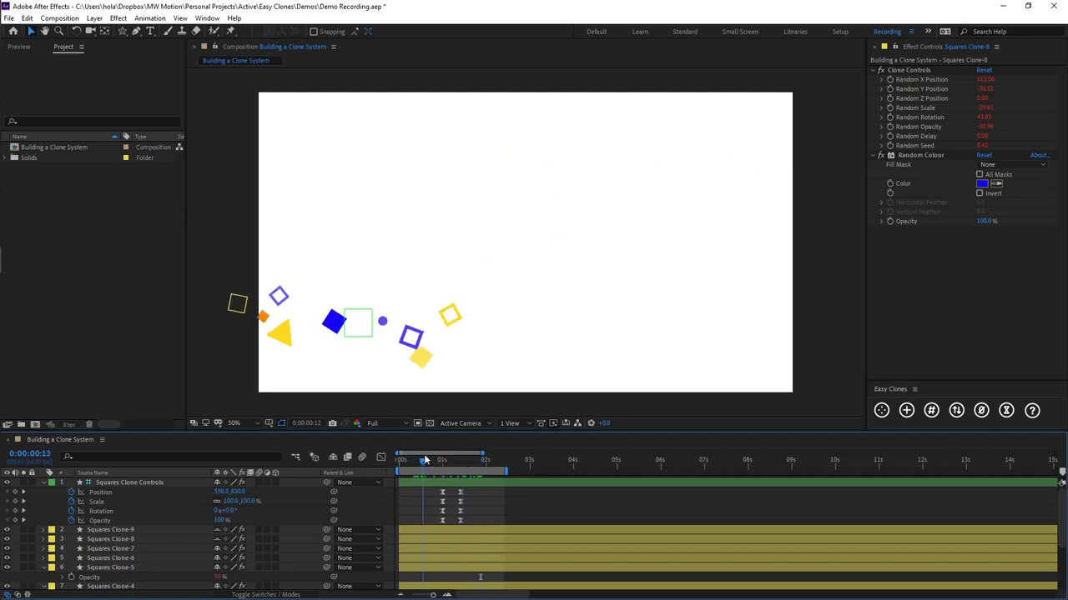
{"action": "left_click", "coordinate": [281, 332]}
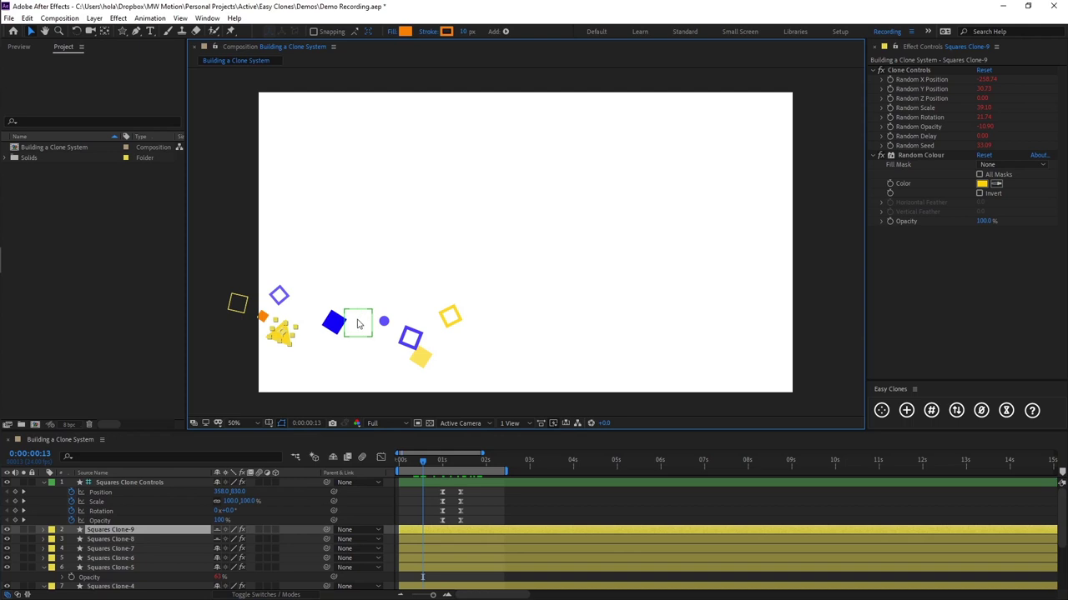
{"action": "left_click", "coordinate": [417, 523]}
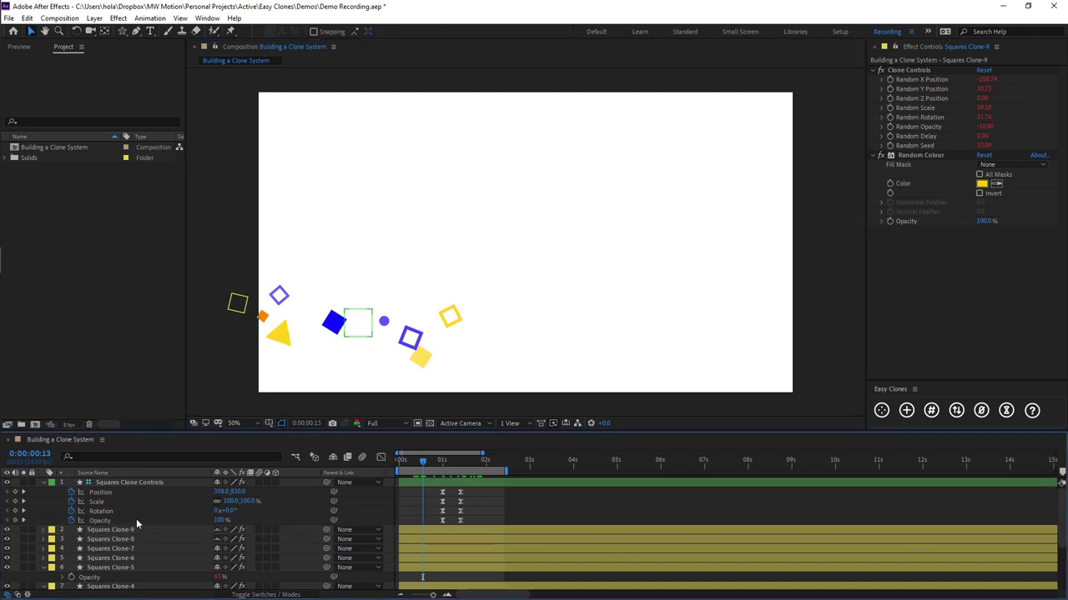
{"action": "left_click", "coordinate": [127, 550]}
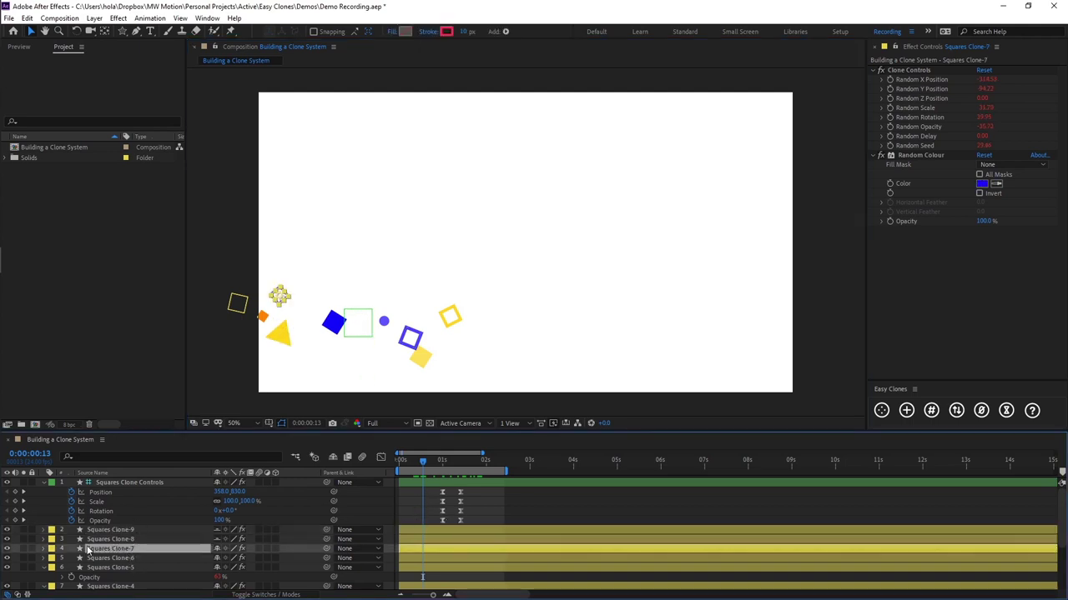
{"action": "left_click", "coordinate": [134, 540]}
{"action": "left_click", "coordinate": [141, 530]}
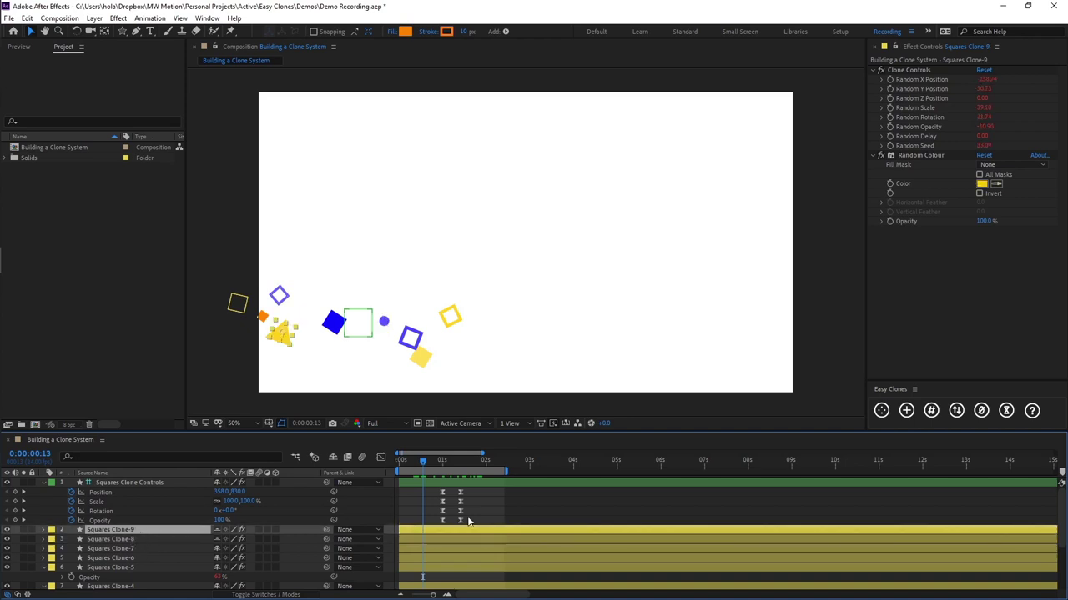
{"action": "left_click", "coordinate": [458, 482]}
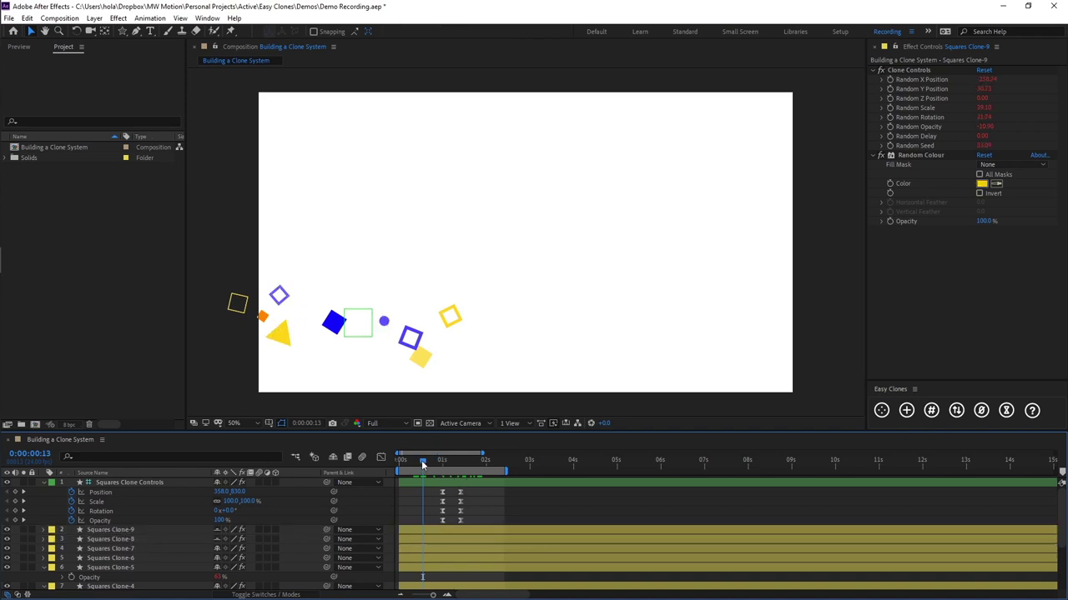
{"action": "left_click", "coordinate": [425, 463]}
{"action": "left_click_drag", "start_coordinate": [424, 462], "coordinate": [473, 457]}
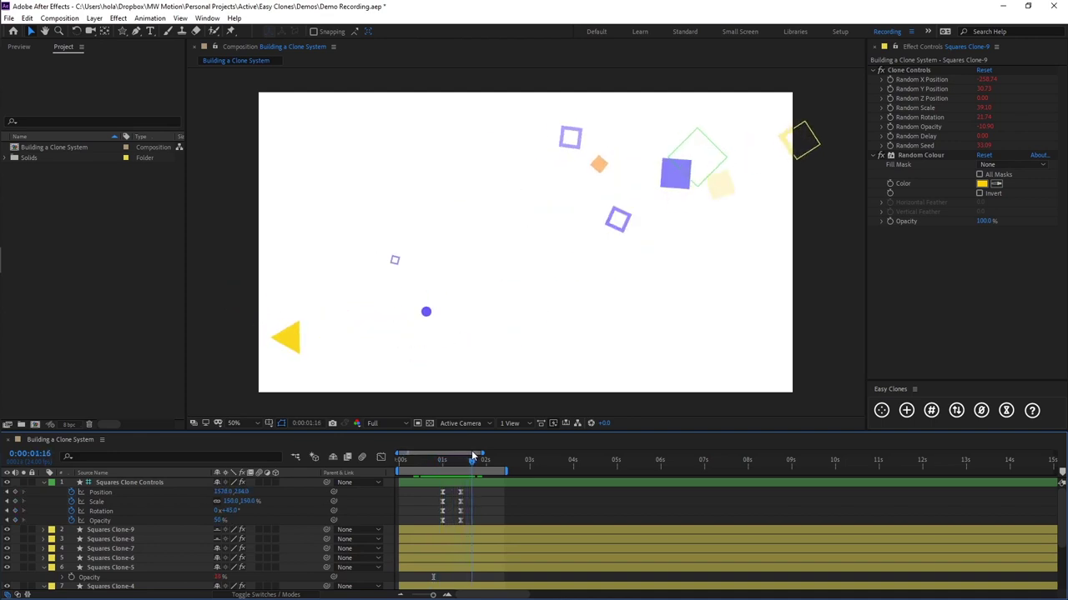
{"action": "left_click", "coordinate": [425, 313]}
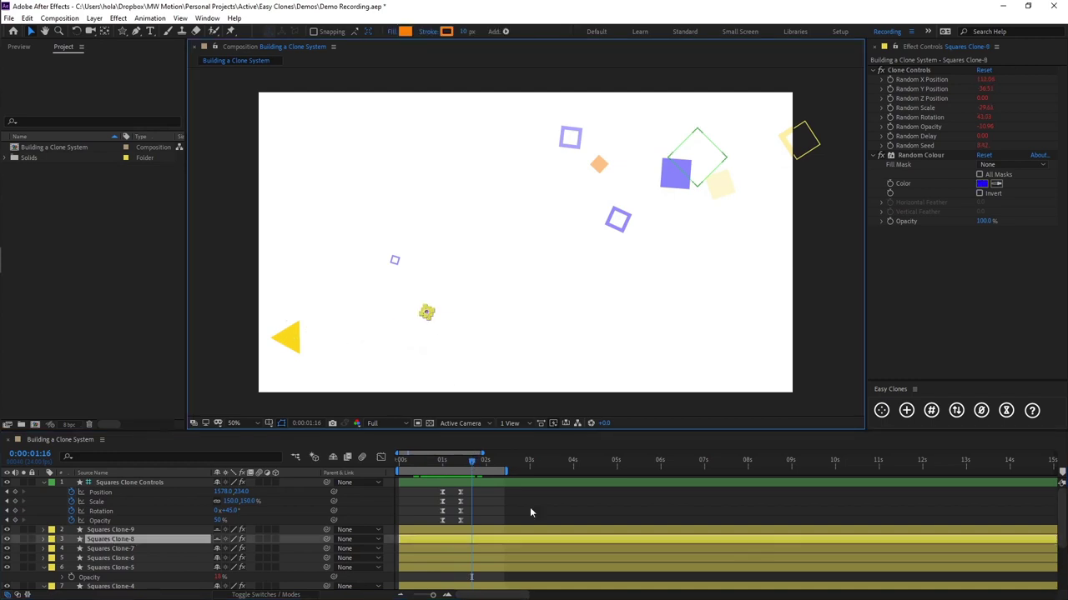
{"action": "left_click", "coordinate": [493, 490]}
{"action": "mouse_move", "coordinate": [472, 461]}
{"action": "left_mouse_down"}
{"action": "mouse_move", "coordinate": [487, 461]}
{"action": "mouse_move", "coordinate": [407, 462]}
{"action": "mouse_move", "coordinate": [489, 461]}
{"action": "mouse_move", "coordinate": [461, 460]}
{"action": "left_mouse_up"}
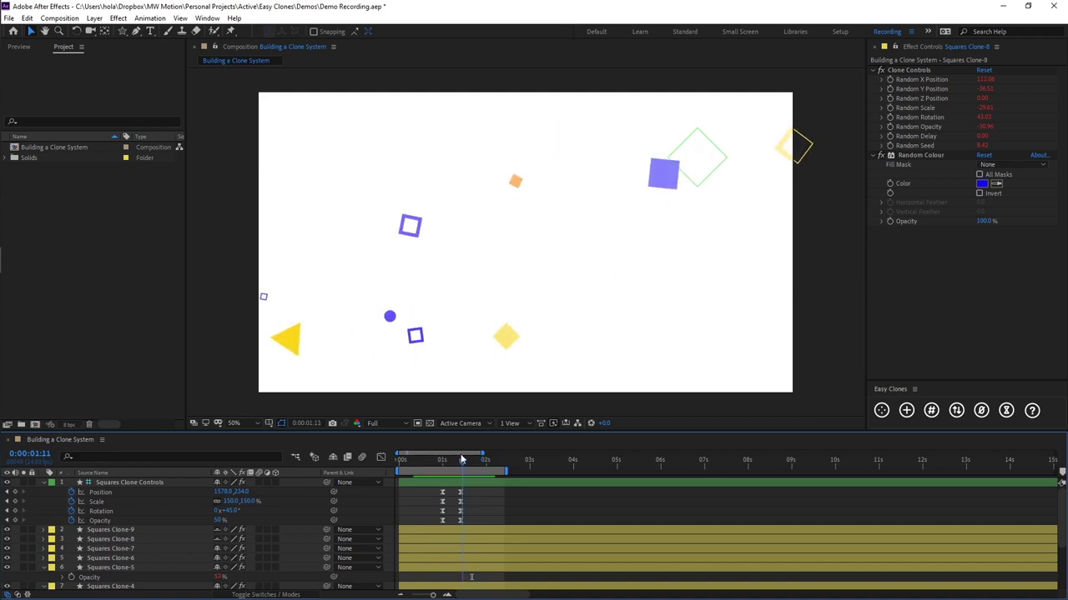
- Duplicate the Squares Clone-8 and Clone-9 circle and triangle clones
{"action": "left_click", "coordinate": [130, 540]}
{"action": "left_click", "coordinate": [131, 530], "text": "shift"}
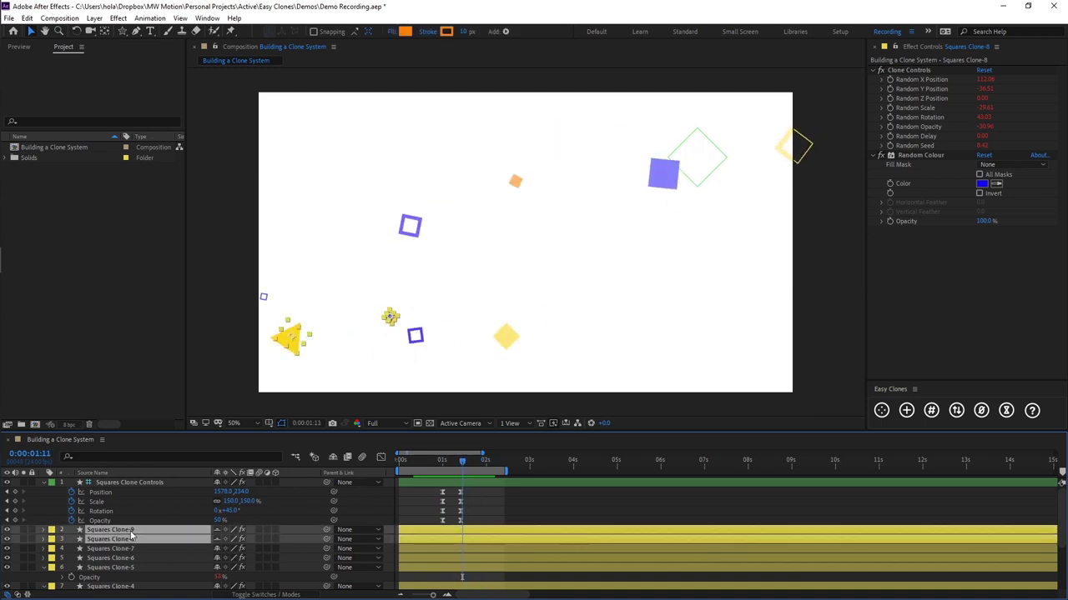
{"action": "key", "text": "ctrl+d"}
{"action": "key", "text": "ctrl+d"}
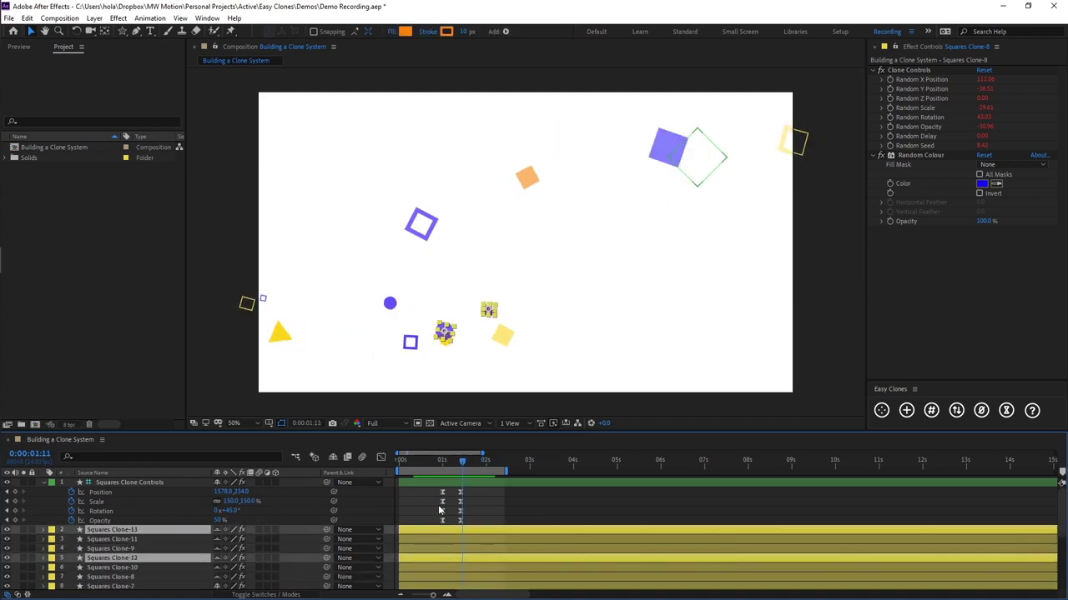
{"action": "left_click", "coordinate": [428, 504]}
- At frame 15, review the keyframed properties on all layers, then collapse them
{"action": "left_click", "coordinate": [411, 461]}
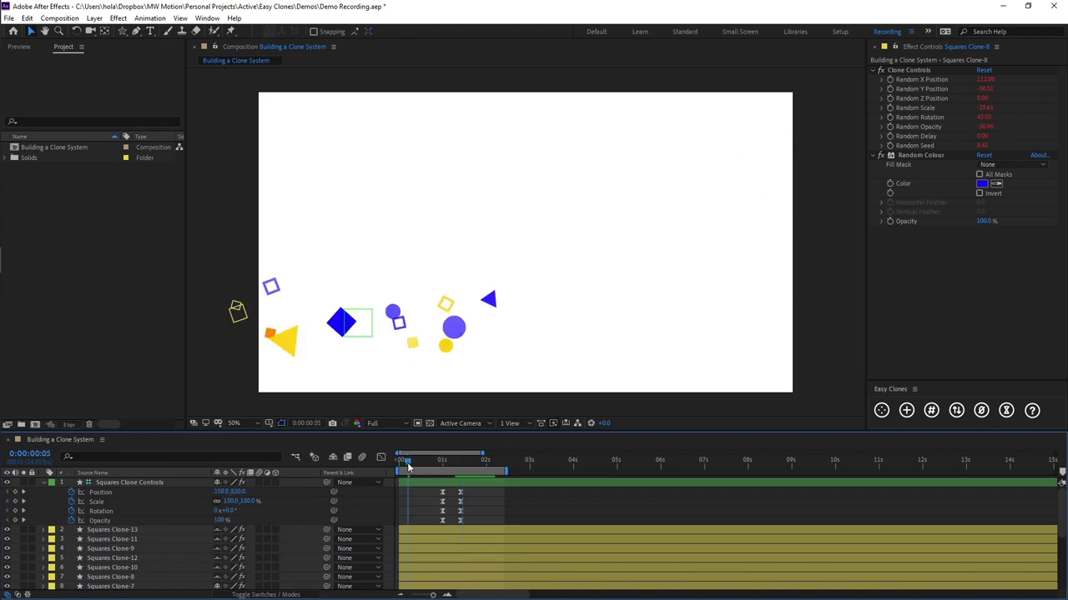
{"action": "left_click_drag", "start_coordinate": [418, 460], "coordinate": [426, 461]}
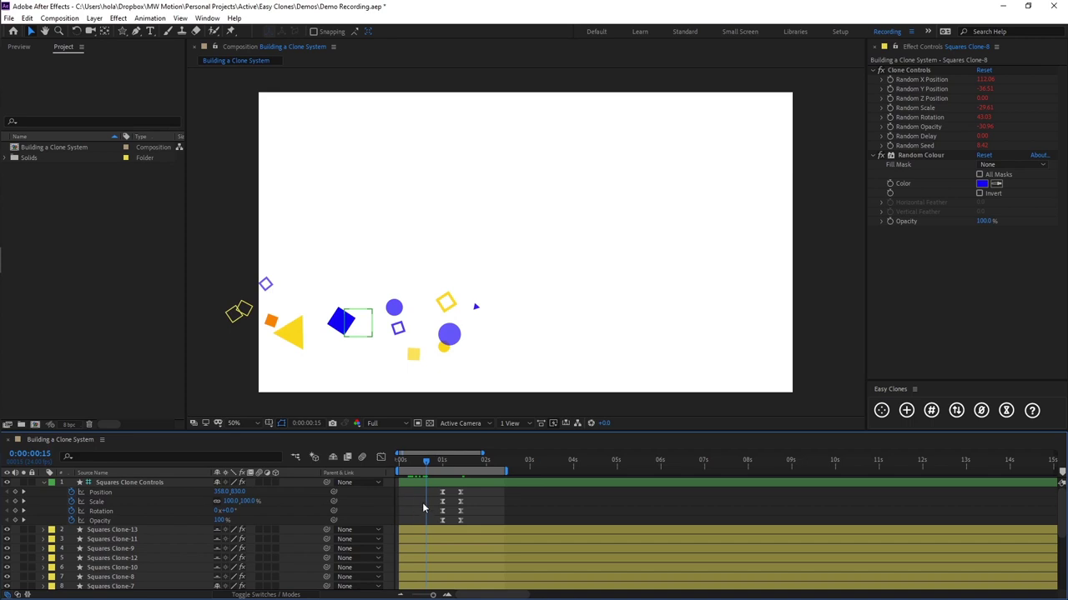
{"action": "key", "text": "u"}
{"action": "scroll", "coordinate": [329, 528], "scroll_direction": "down", "scroll_amount": 2}
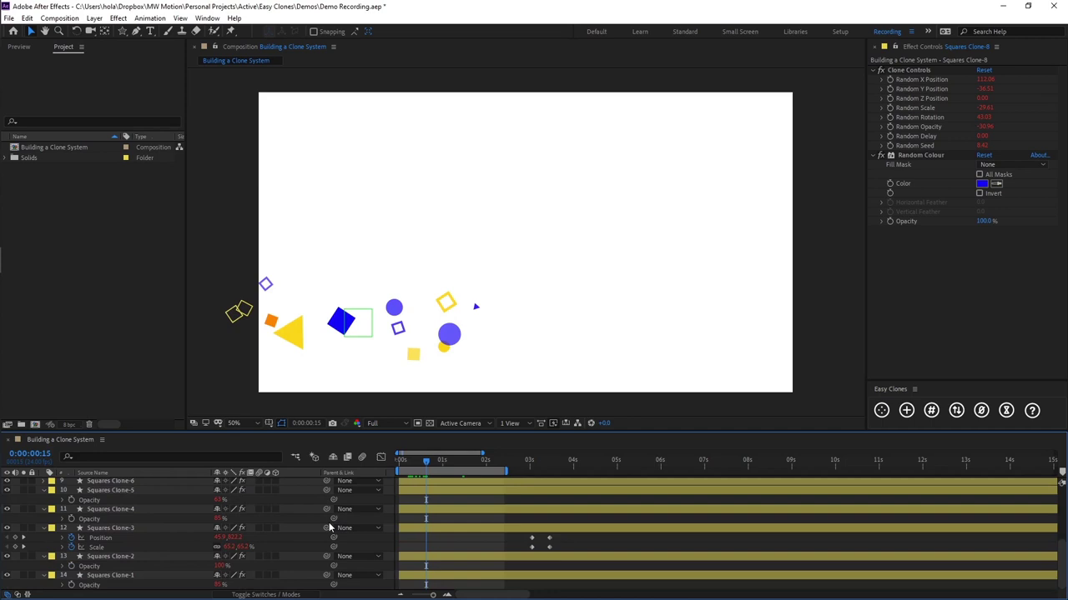
{"action": "key", "text": "u"}
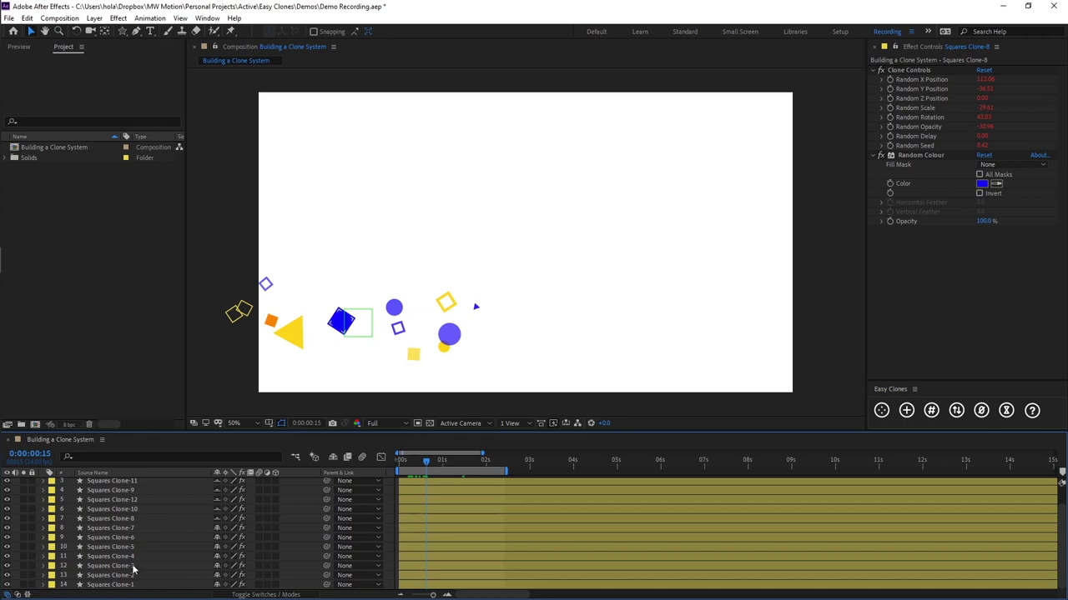
- Select all the square clone layers, from Squares Clone-1 upward
{"action": "left_click", "coordinate": [121, 586]}
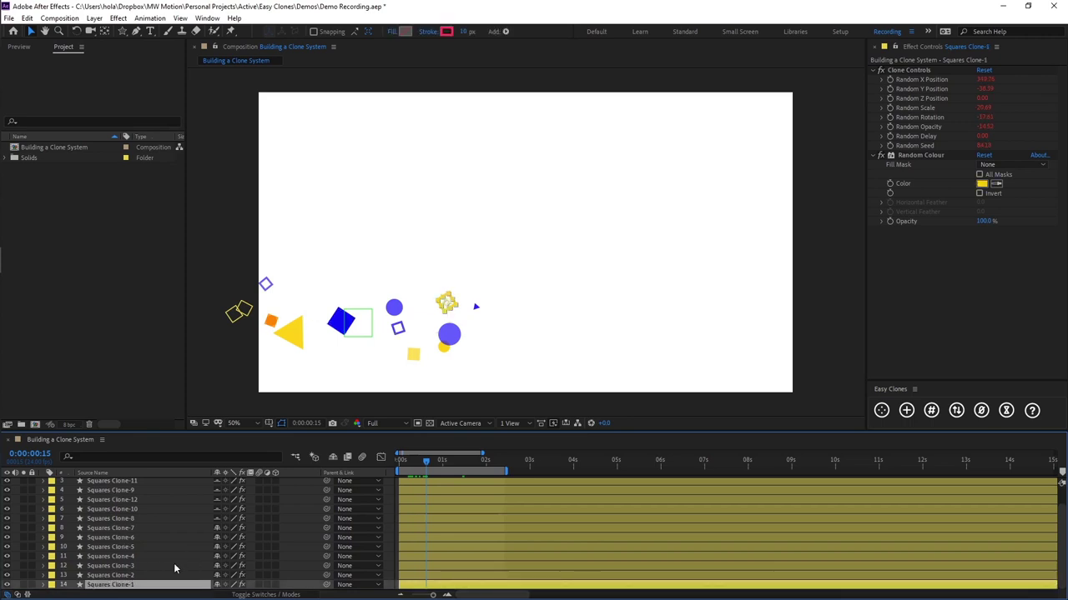
{"action": "scroll", "coordinate": [174, 567], "scroll_direction": "up", "scroll_amount": 2}
{"action": "left_click", "coordinate": [133, 491], "text": "shift"}
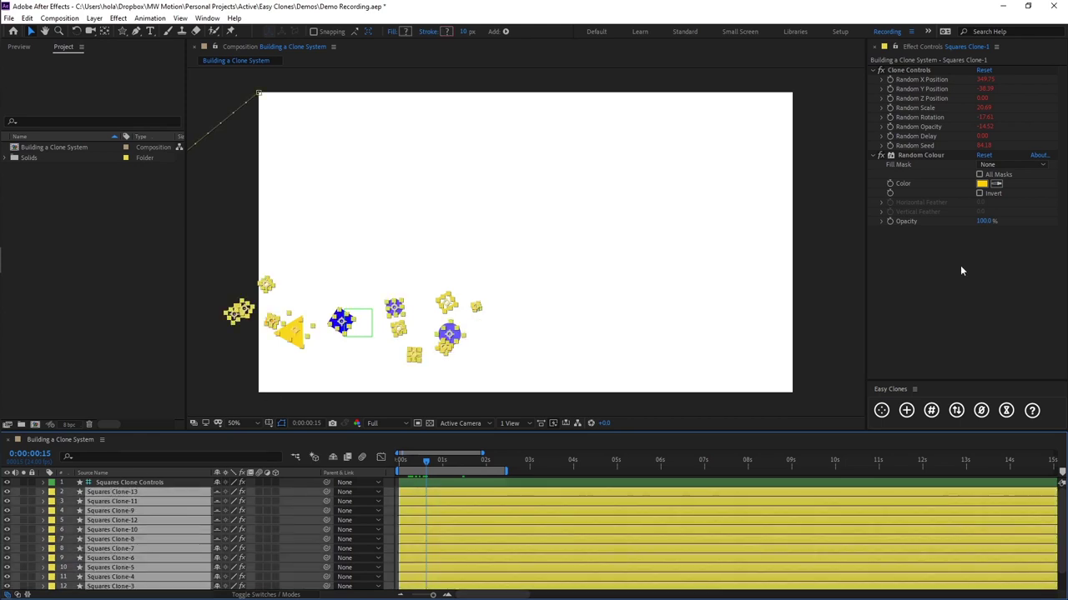
- Shuffle the selected clone layers' stacking order twice
{"action": "left_click", "coordinate": [957, 412]}
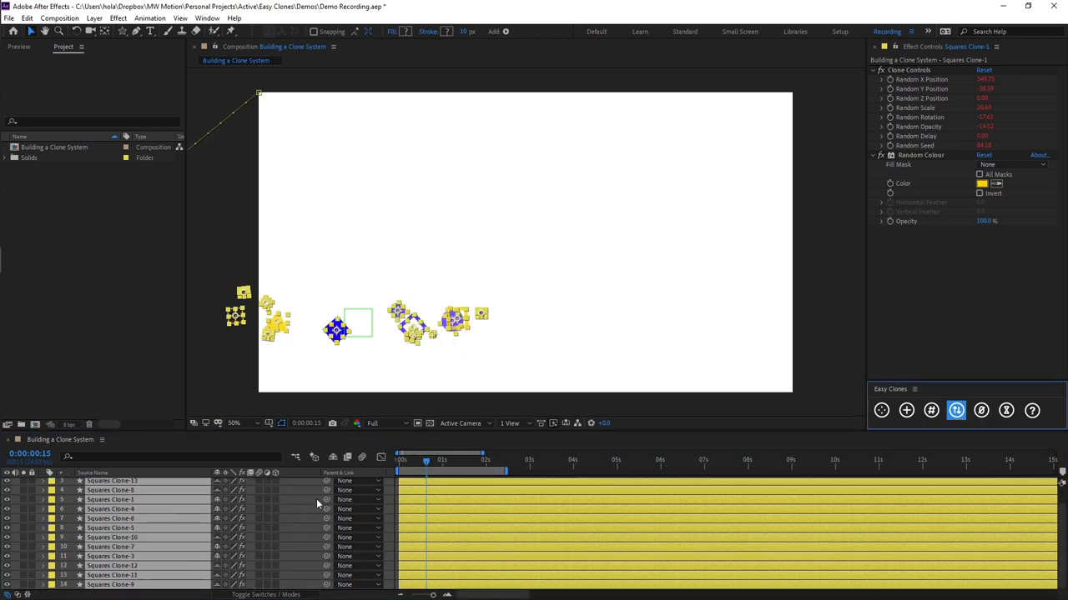
{"action": "left_click", "coordinate": [965, 417]}
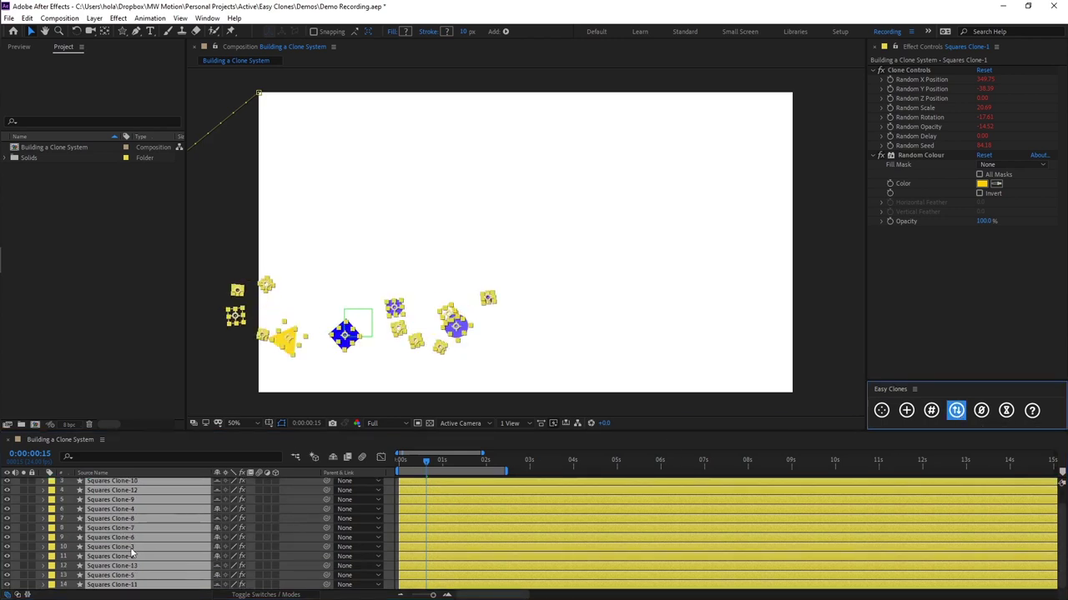
{"action": "scroll", "coordinate": [134, 504], "scroll_direction": "up", "scroll_amount": 2}
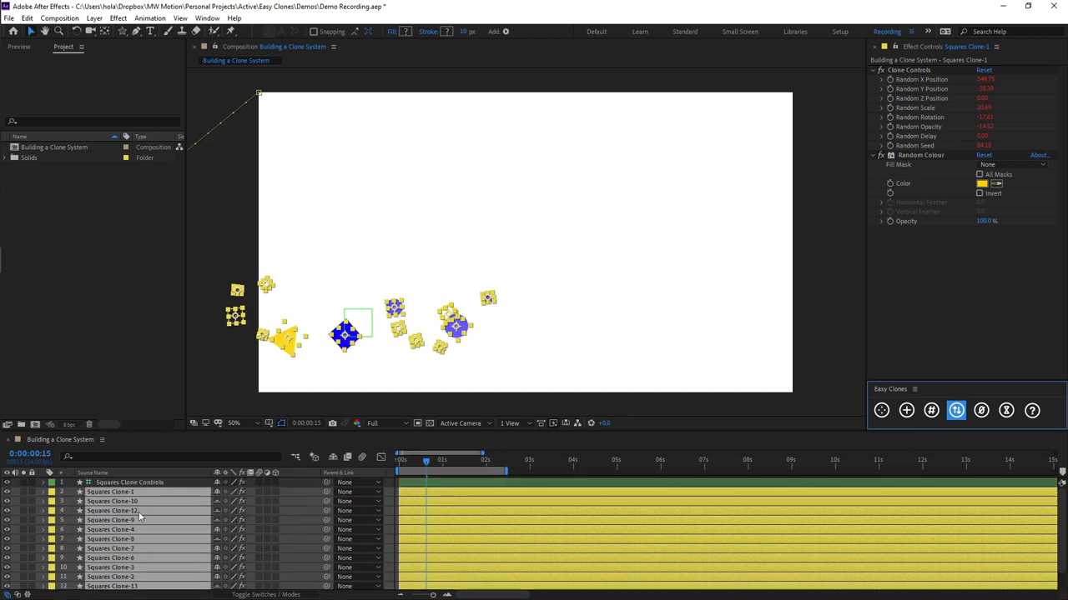
{"action": "scroll", "coordinate": [140, 517], "scroll_direction": "down", "scroll_amount": 3}
- Reselect all the square clone layers, starting from Squares Clone-11
{"action": "left_click", "coordinate": [252, 545]}
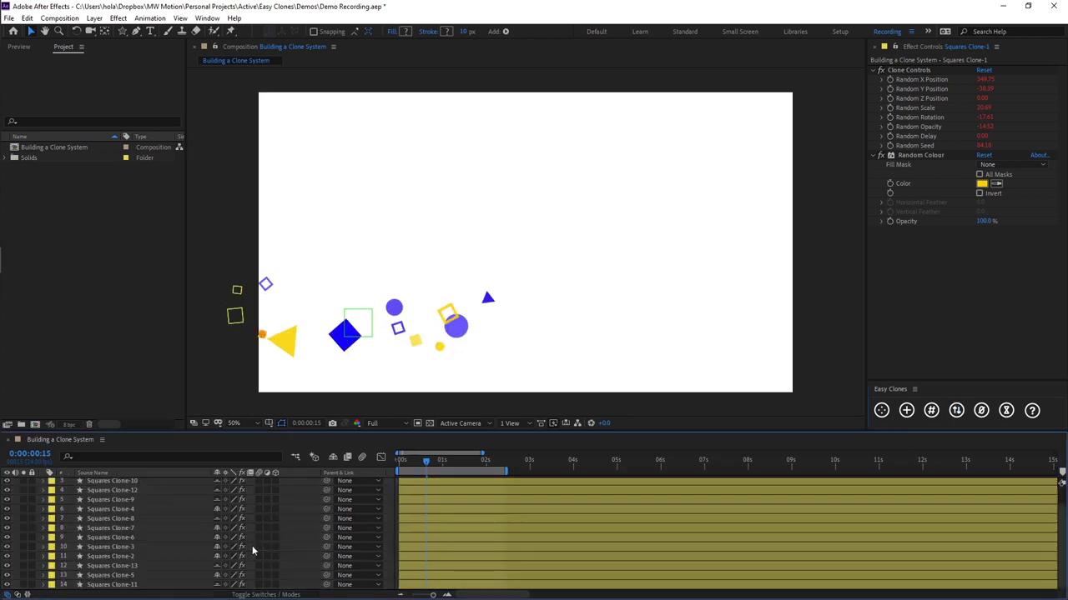
{"action": "left_click", "coordinate": [133, 586]}
{"action": "scroll", "coordinate": [133, 575], "scroll_direction": "up", "scroll_amount": 2}
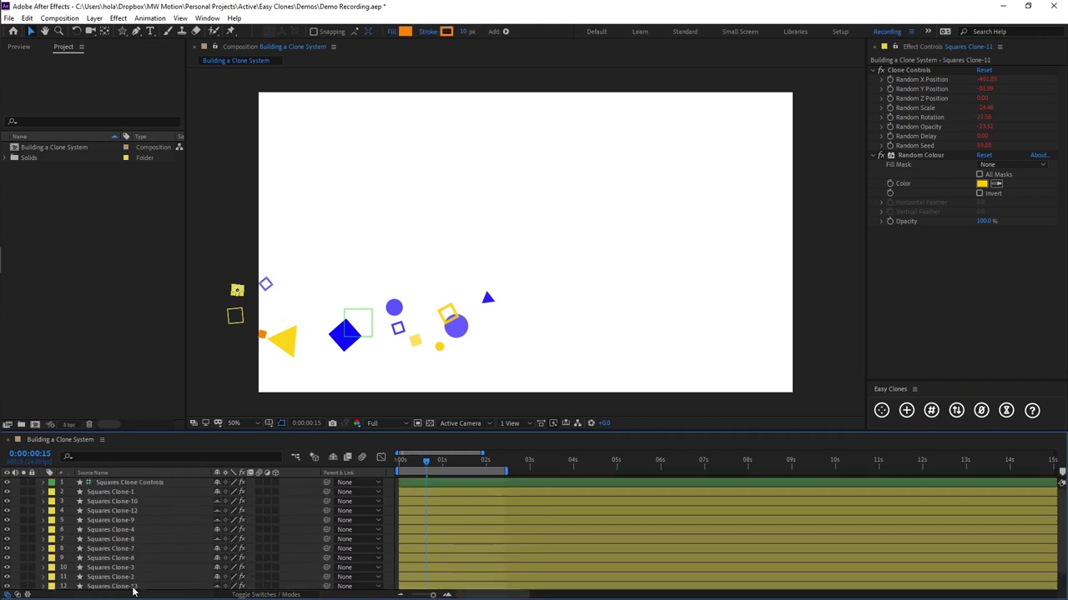
{"action": "left_click", "coordinate": [134, 494], "text": "shift"}
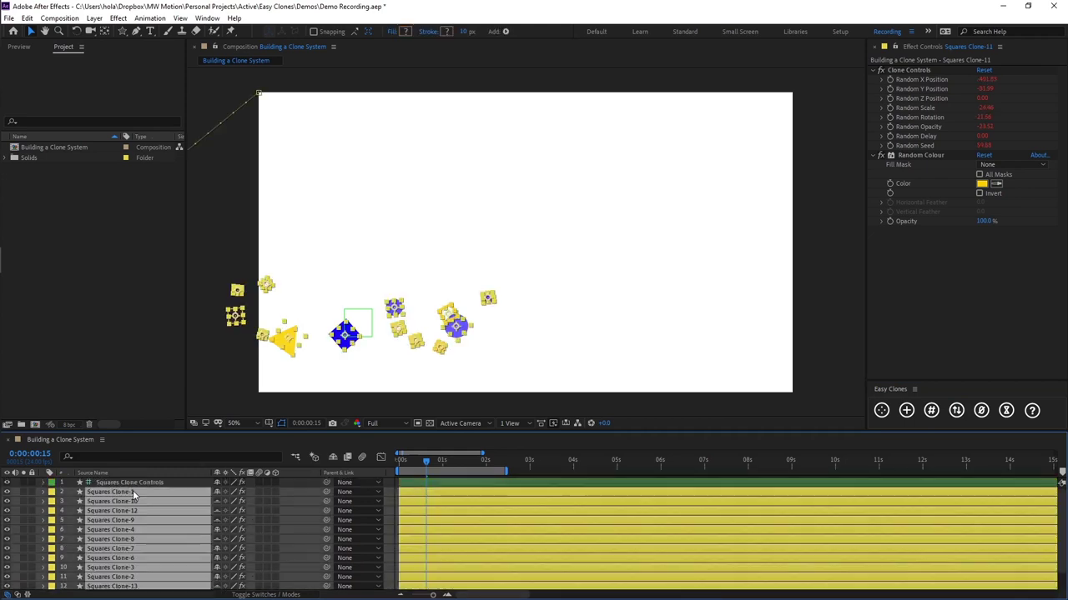
- Renumber the selected clone layers in sequence
{"action": "left_click", "coordinate": [930, 410]}
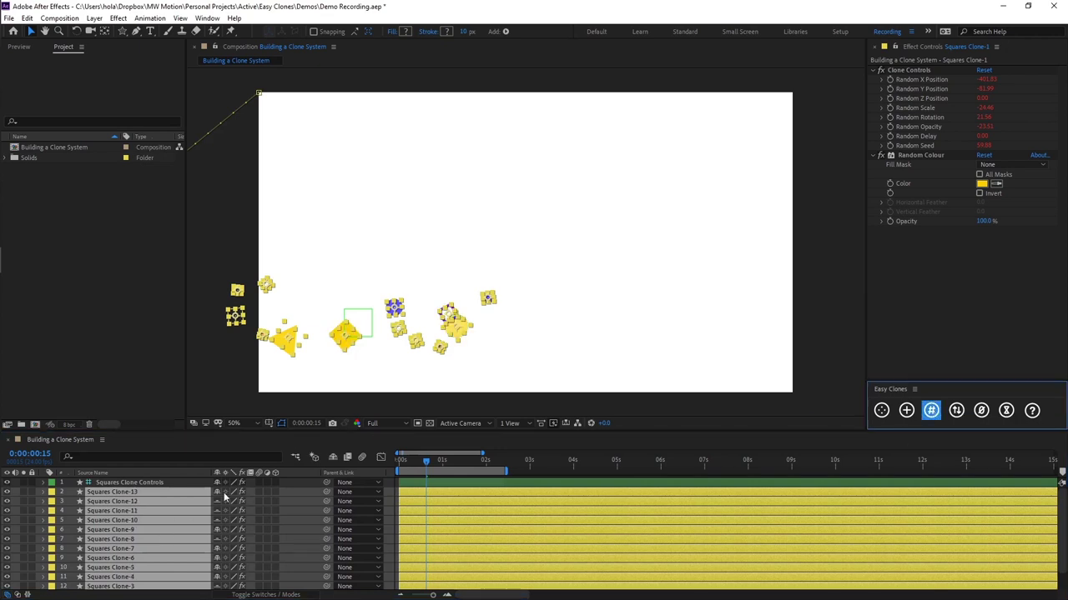
{"action": "scroll", "coordinate": [226, 498], "scroll_direction": "down", "scroll_amount": 2}
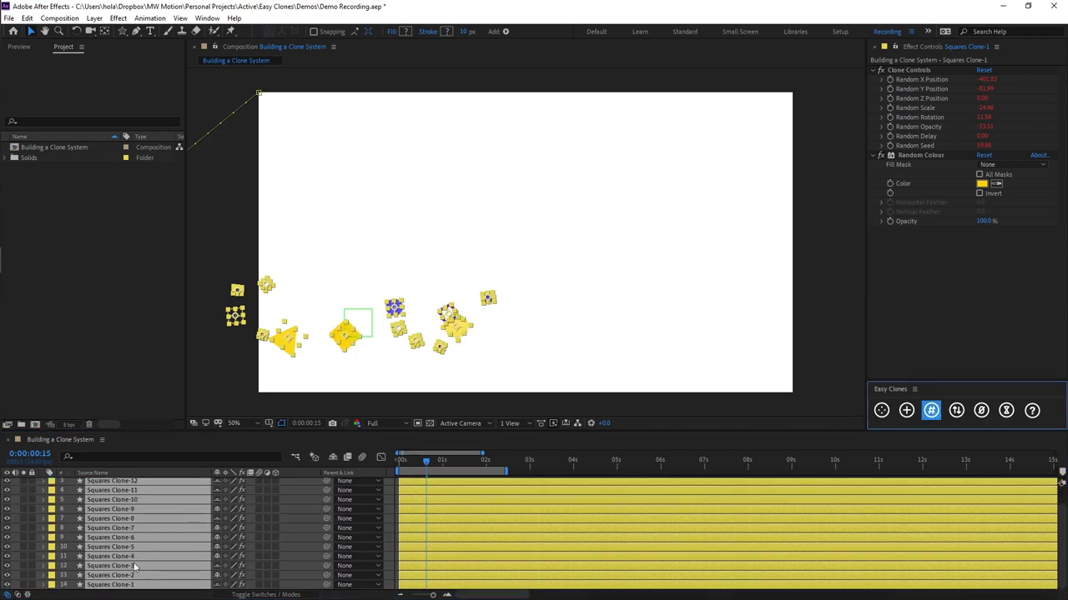
{"action": "scroll", "coordinate": [137, 567], "scroll_direction": "up", "scroll_amount": 2}
{"action": "scroll", "coordinate": [135, 553], "scroll_direction": "down", "scroll_amount": 2}
{"action": "scroll", "coordinate": [137, 580], "scroll_direction": "up", "scroll_amount": 2}
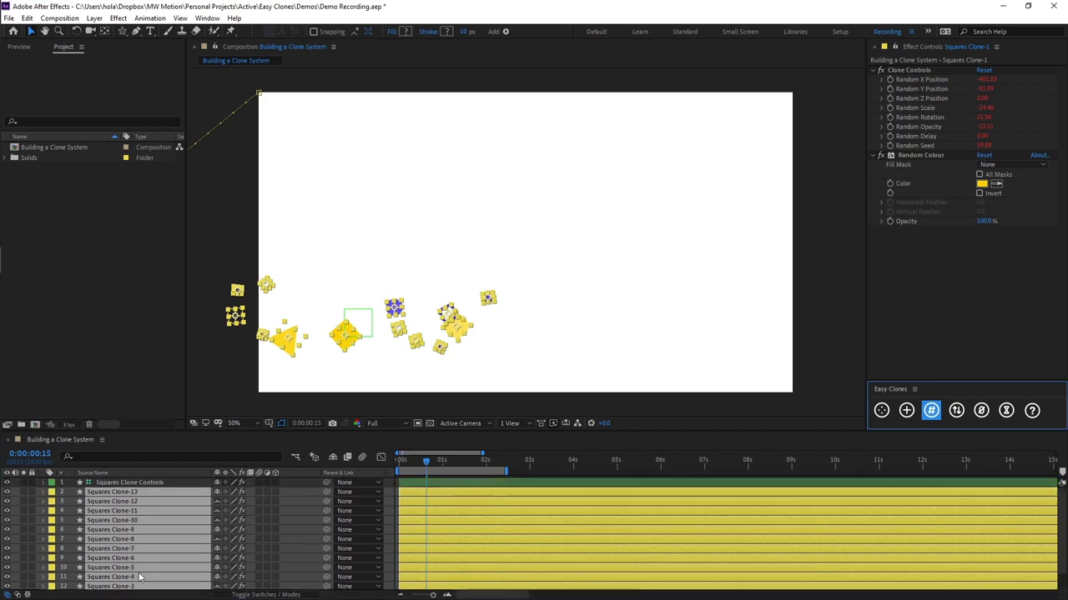
- Reselect all clone layers from Squares Clone-13 down and renumber them again
{"action": "left_click", "coordinate": [156, 493]}
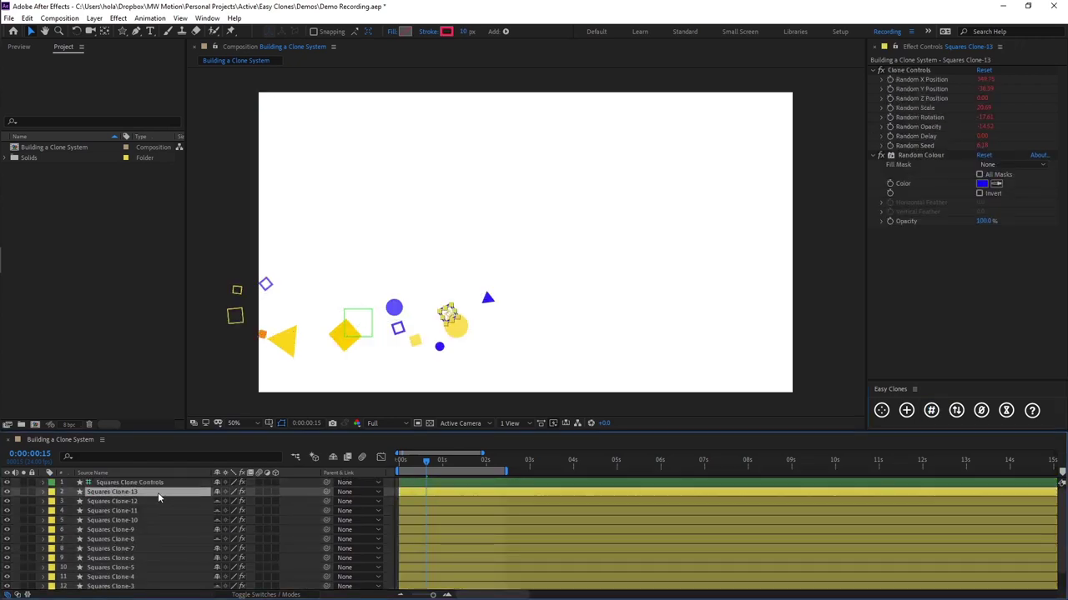
{"action": "scroll", "coordinate": [158, 497], "scroll_direction": "down", "scroll_amount": 2}
{"action": "left_click", "coordinate": [139, 584], "text": "shift"}
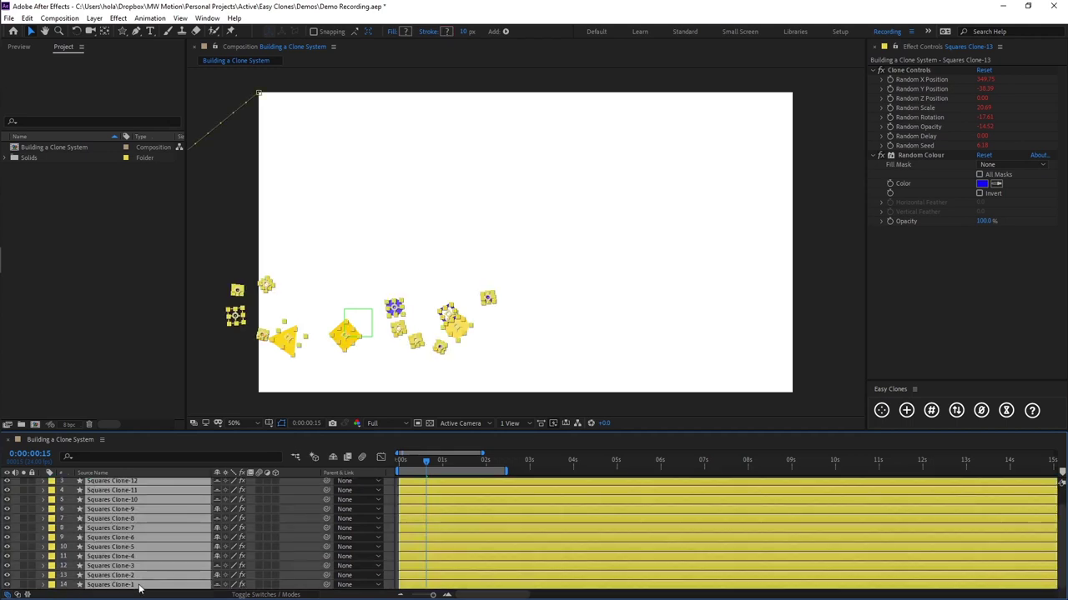
{"action": "left_click", "coordinate": [930, 410]}
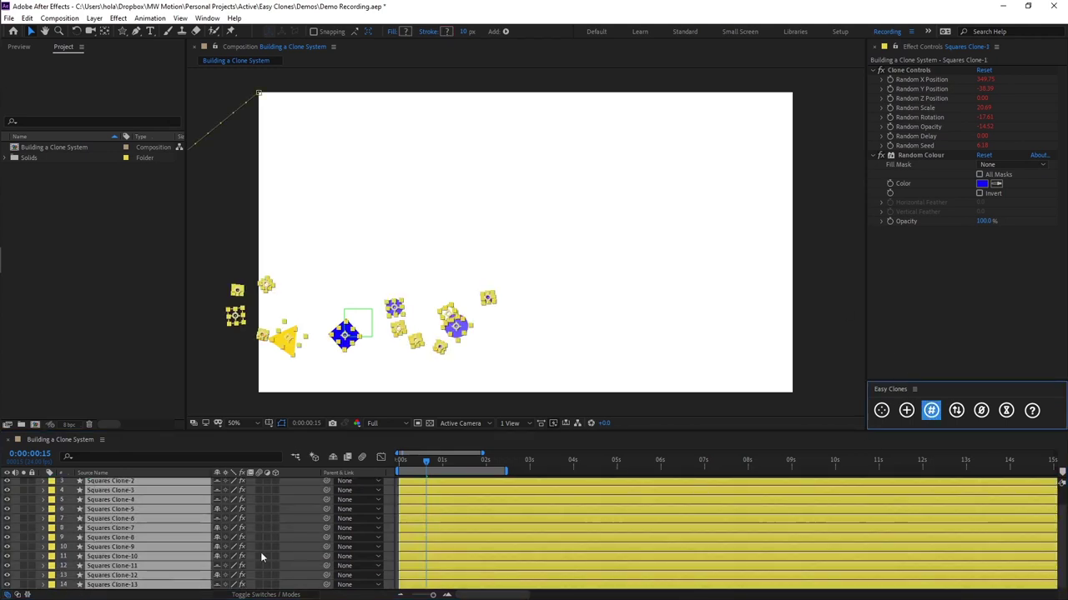
- Deselect the clone layers and select Squares Clone-10
{"action": "scroll", "coordinate": [242, 553], "scroll_direction": "up", "scroll_amount": 2}
{"action": "scroll", "coordinate": [142, 567], "scroll_direction": "down", "scroll_amount": 2}
{"action": "left_click", "coordinate": [292, 557]}
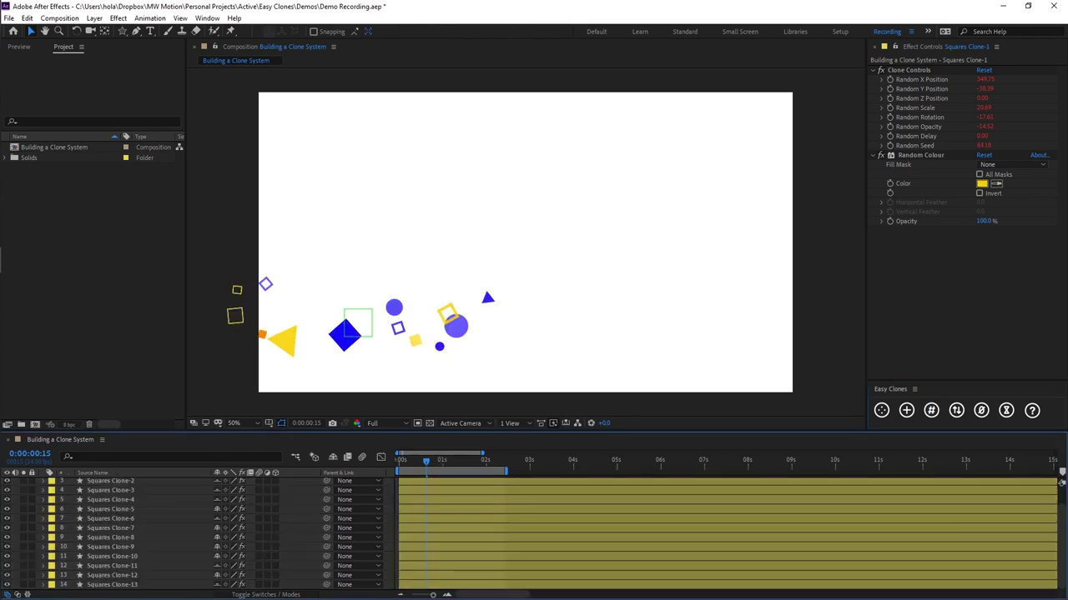
{"action": "left_click", "coordinate": [136, 558]}
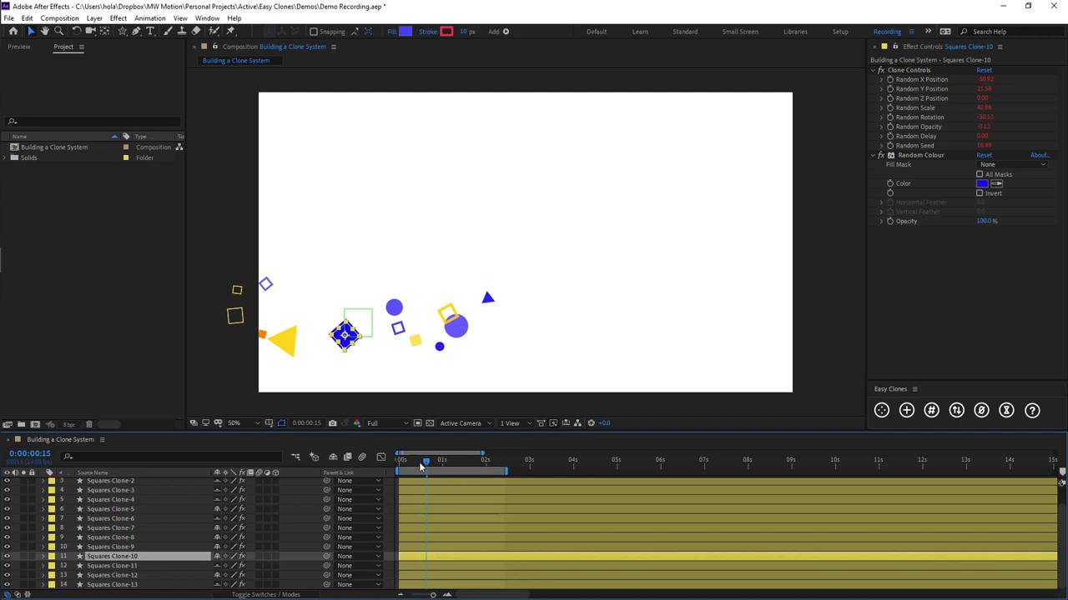
- Play the clone animation preview from the first frame
{"action": "left_click_drag", "start_coordinate": [416, 461], "coordinate": [397, 458]}
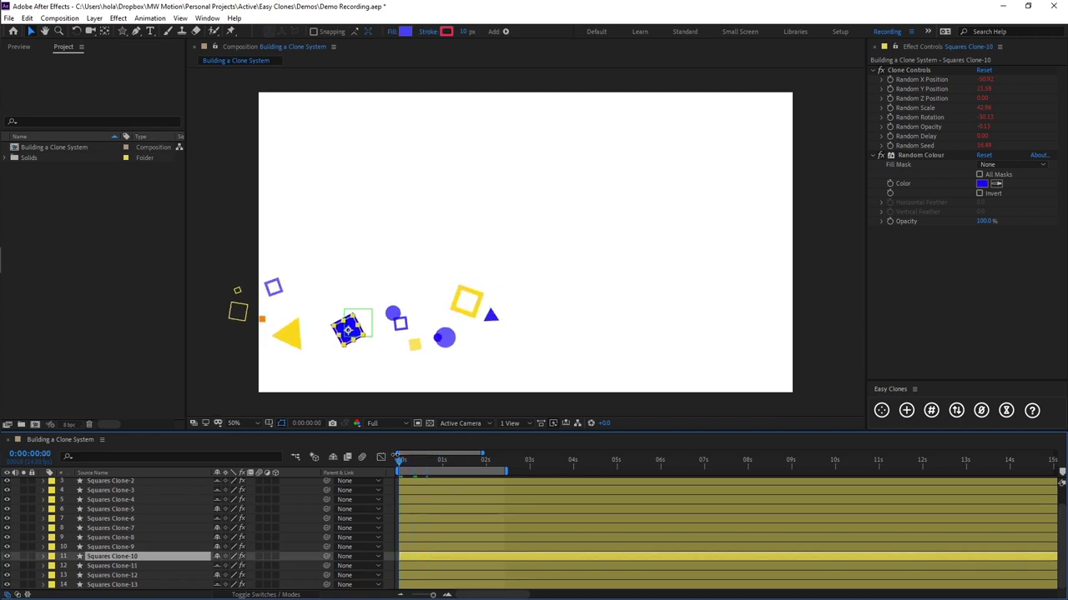
{"action": "key", "text": "space"}
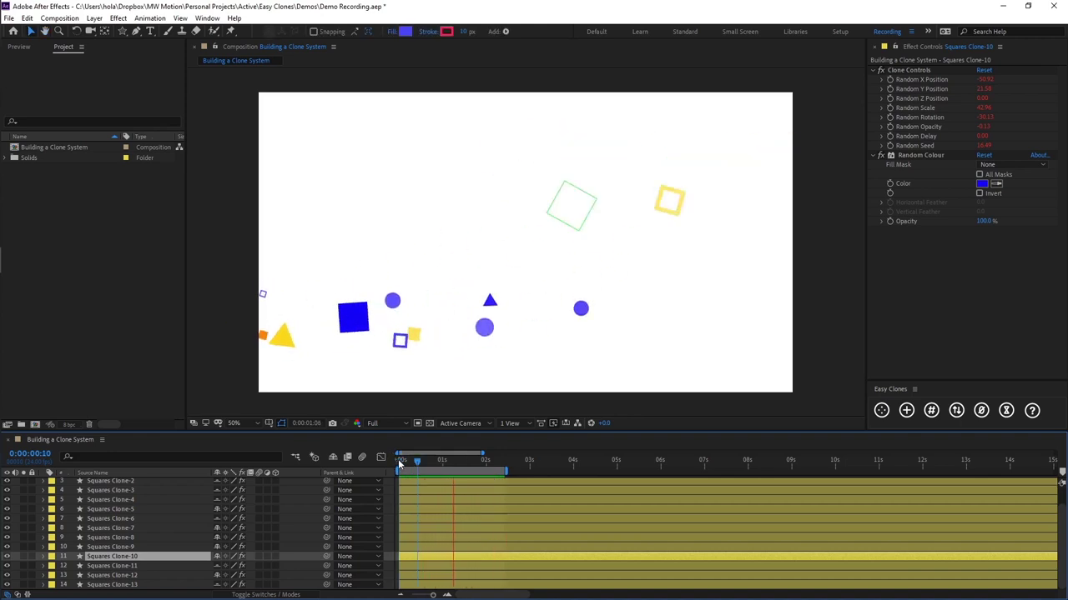
{"action": "mouse_move", "coordinate": [434, 457]}
{"action": "left_mouse_down"}
{"action": "mouse_move", "coordinate": [406, 458]}
{"action": "mouse_move", "coordinate": [461, 448]}
{"action": "mouse_move", "coordinate": [500, 461]}
{"action": "mouse_move", "coordinate": [431, 462]}
{"action": "left_mouse_up"}
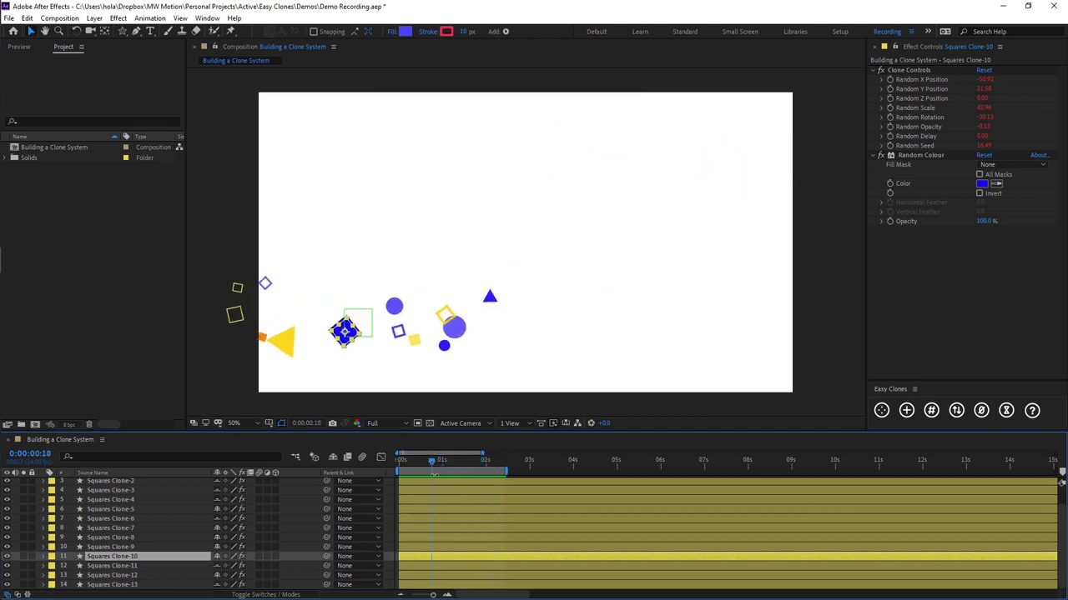
- Extend the work area end to about 4 seconds and preview it again
{"action": "key", "text": "F2"}
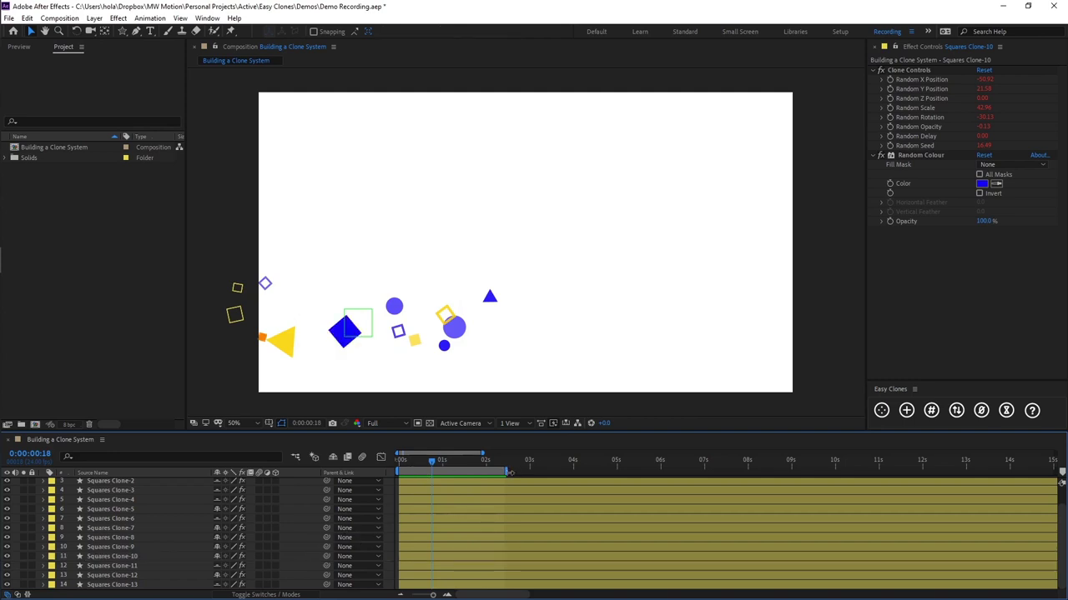
{"action": "left_click_drag", "start_coordinate": [507, 472], "coordinate": [587, 472]}
{"action": "key", "text": "space"}
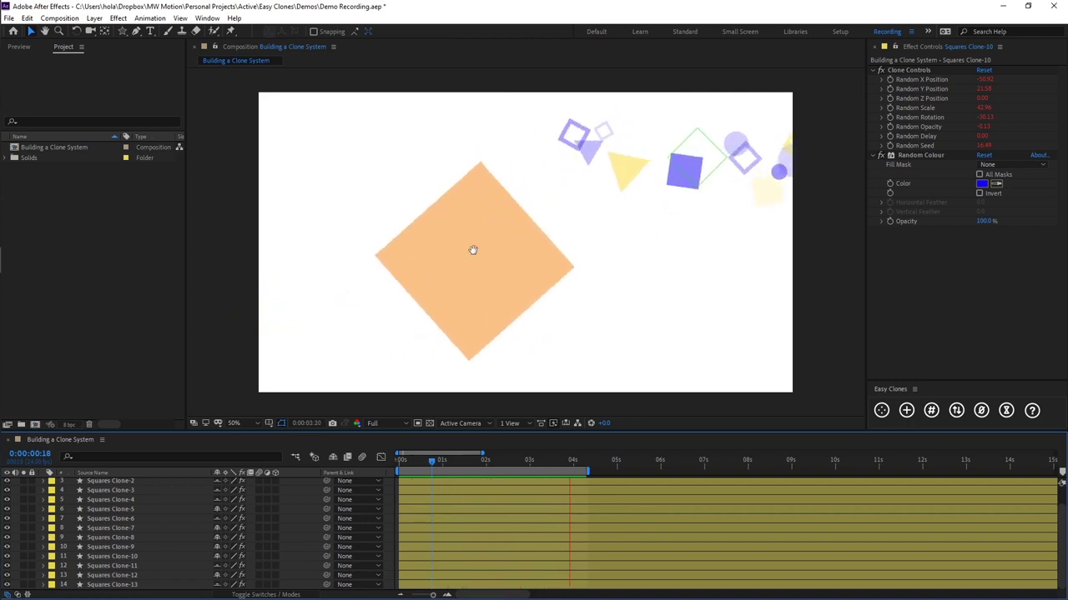
- Select the large orange diamond's layer, Squares Clone-9, and reveal its Position and Scale keyframes
{"action": "key", "text": "space"}
{"action": "left_click", "coordinate": [490, 259]}
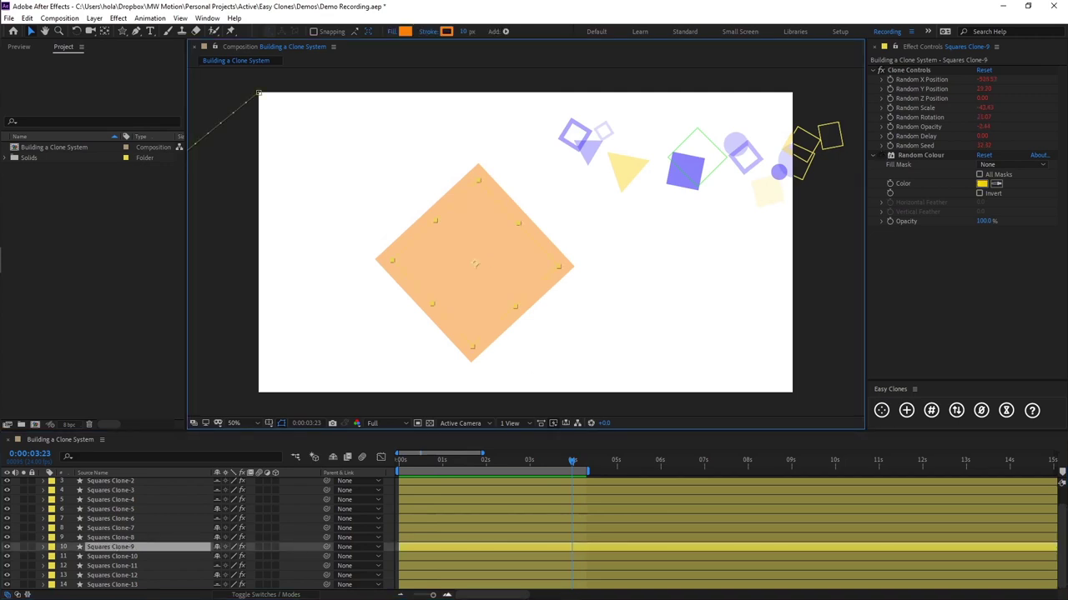
{"action": "scroll", "coordinate": [531, 515], "scroll_direction": "up", "scroll_amount": 1}
{"action": "scroll", "coordinate": [531, 515], "scroll_direction": "down", "scroll_amount": 1}
{"action": "key", "text": "u"}
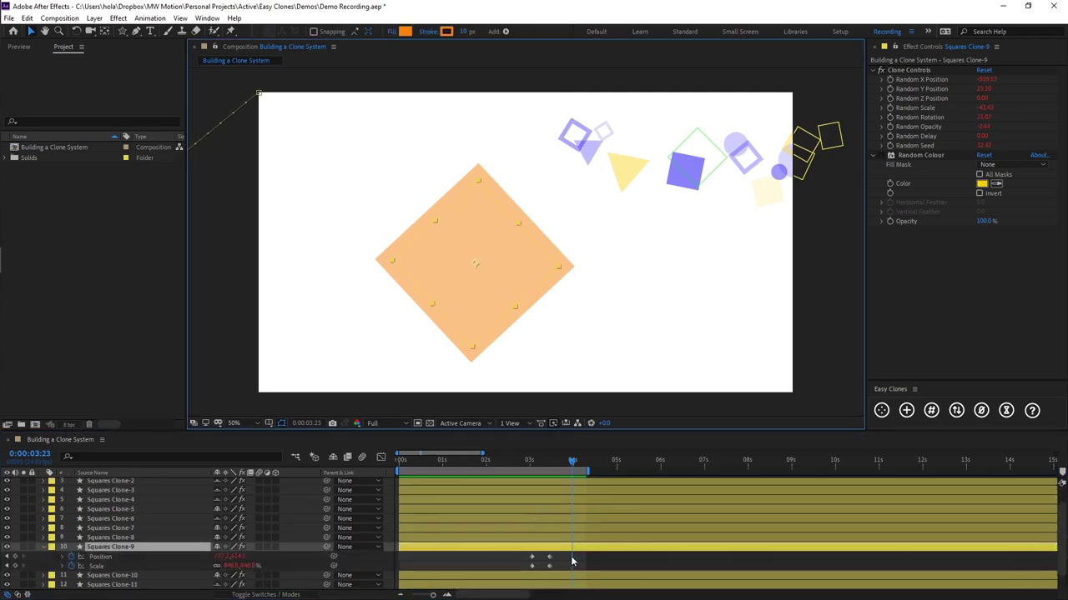
- Play the animation back and park the playhead at 0:00:03:11
{"action": "left_click", "coordinate": [594, 561]}
{"action": "key", "text": "space"}
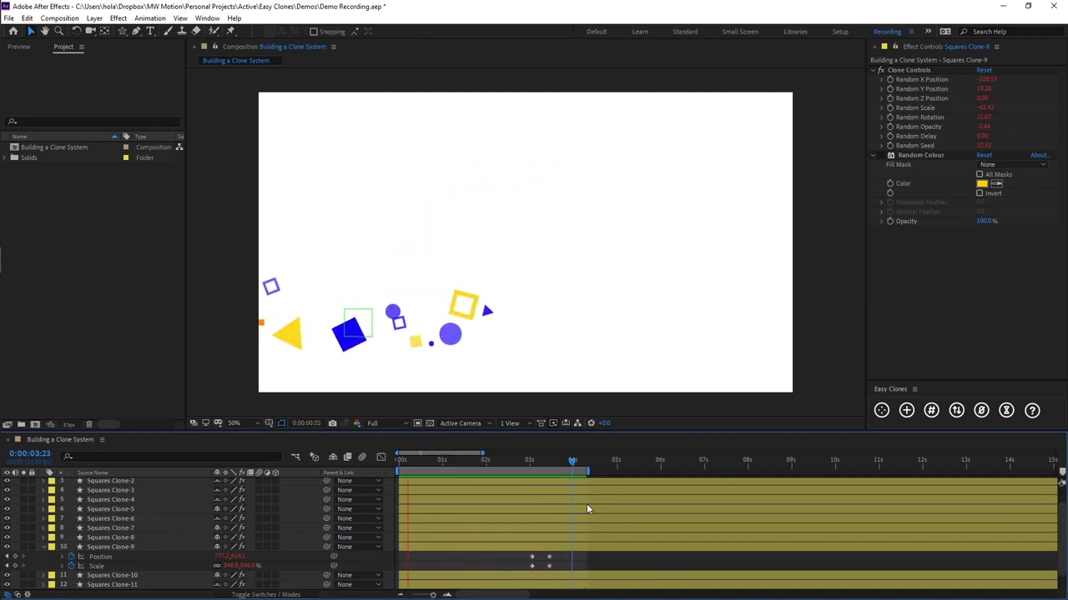
{"action": "key", "text": "space"}
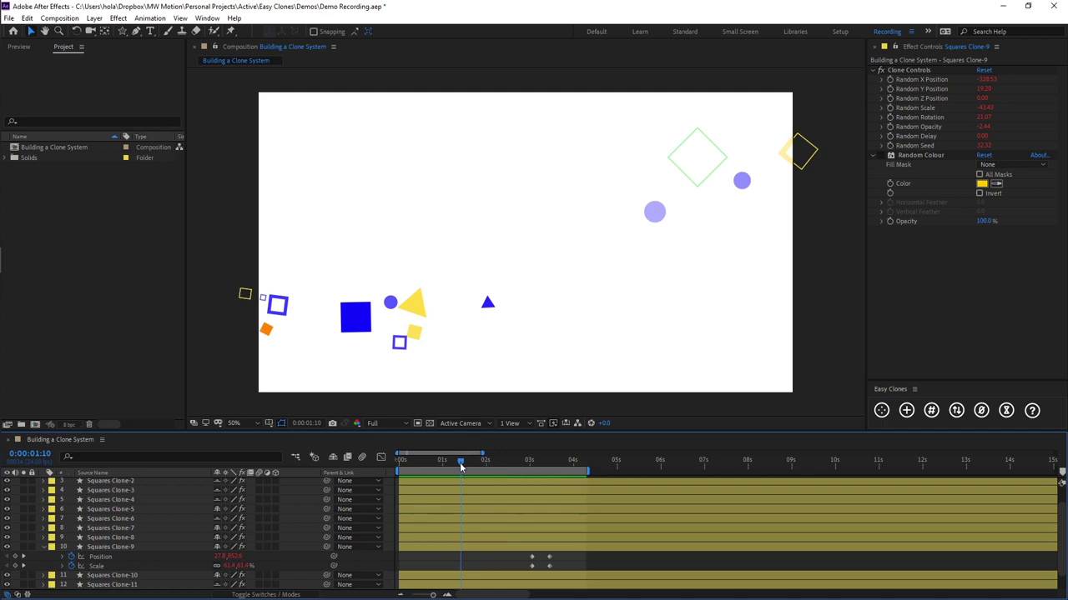
{"action": "left_click_drag", "start_coordinate": [460, 465], "coordinate": [553, 462]}
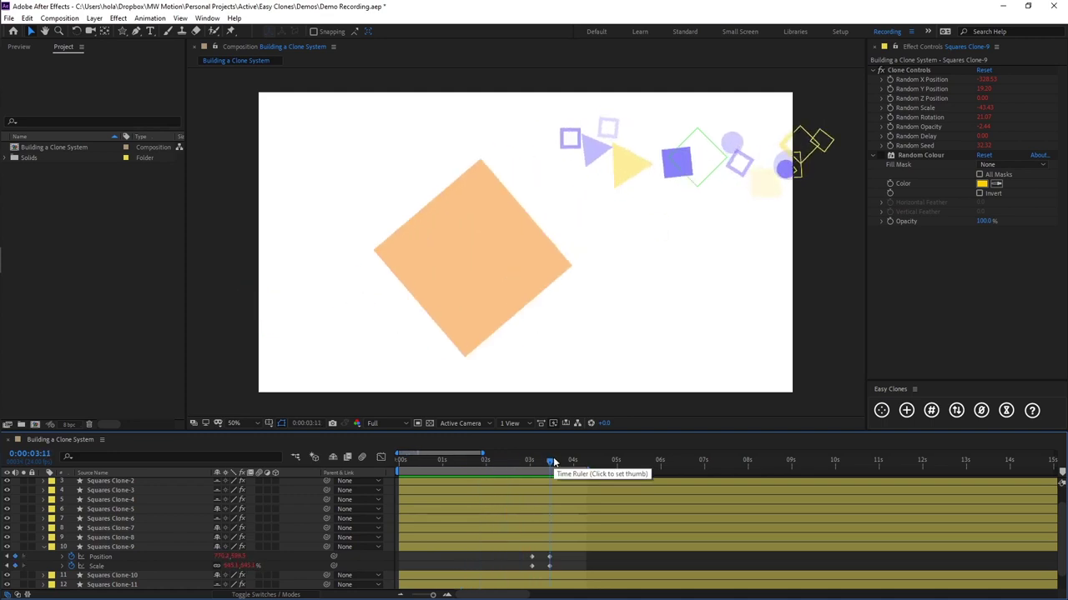